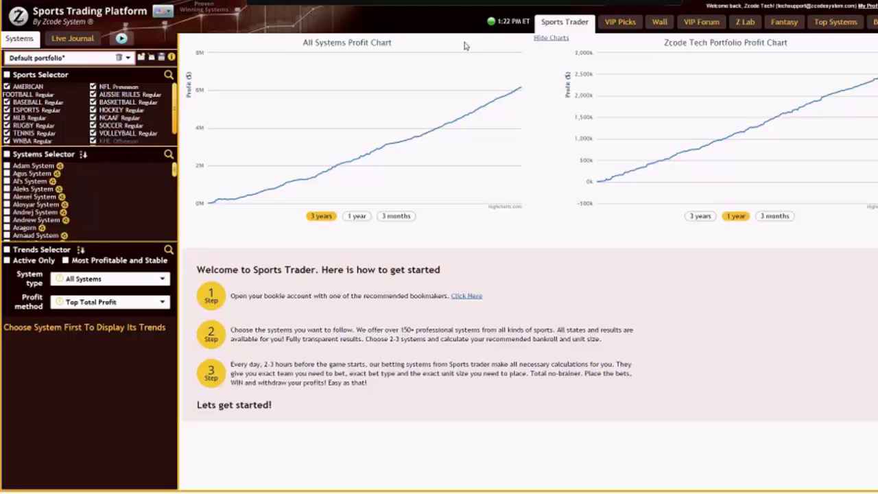
- Load the Default portfolio and show the Zcode Tech portfolio profit chart for 3 months
click(128, 58)
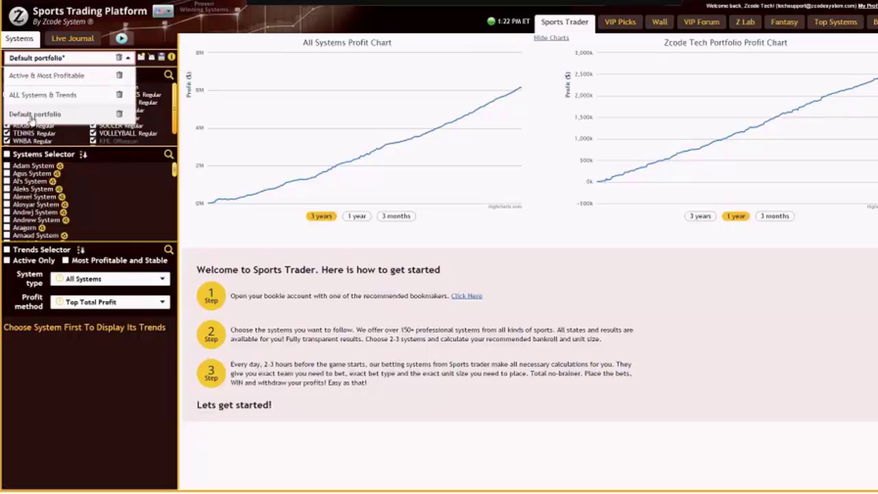
click(155, 399)
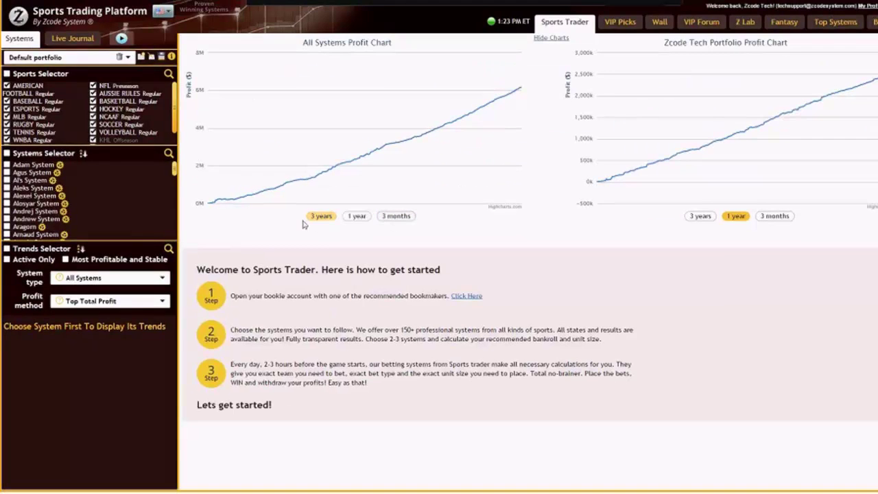
mouse_move(516, 85)
click(774, 218)
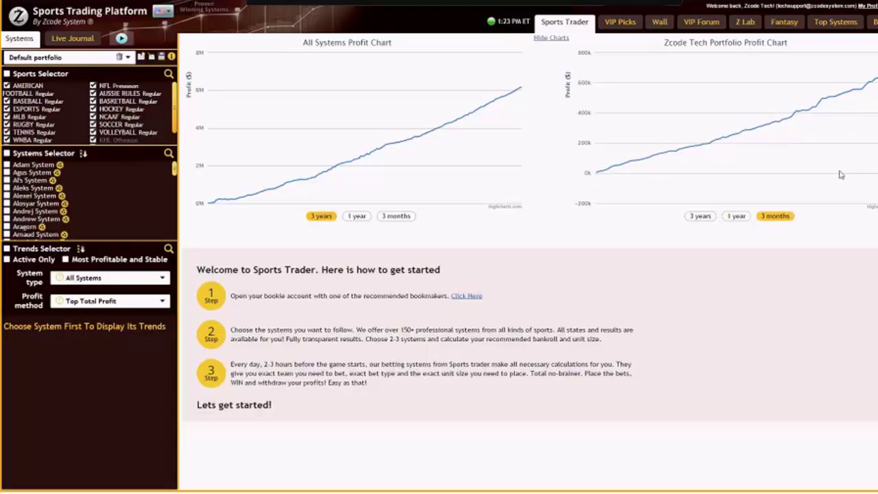
mouse_move(850, 99)
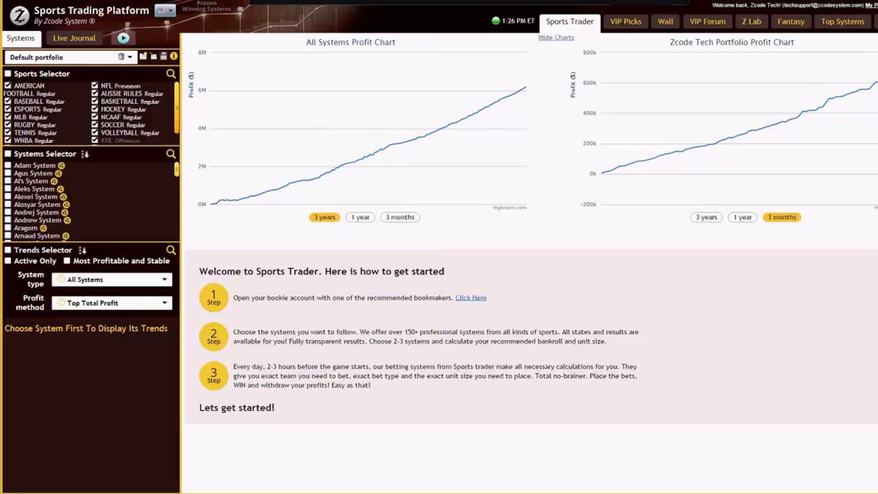
- Review the recommended bookmakers page, covering the supported brokers and each bookmaker's features, pros, cons and comments
scroll(439, 211, down, 1)
scroll(439, 212, up, 1)
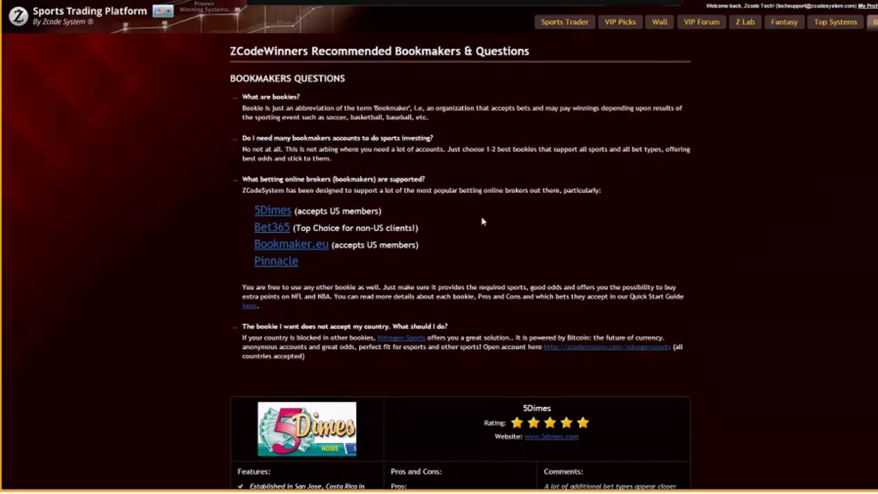
scroll(432, 210, down, 1)
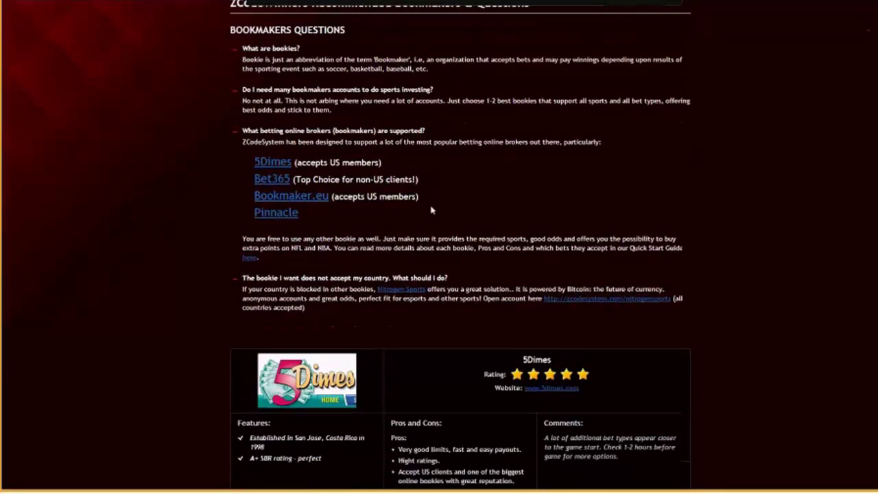
scroll(431, 210, down, 5)
scroll(432, 217, down, 4)
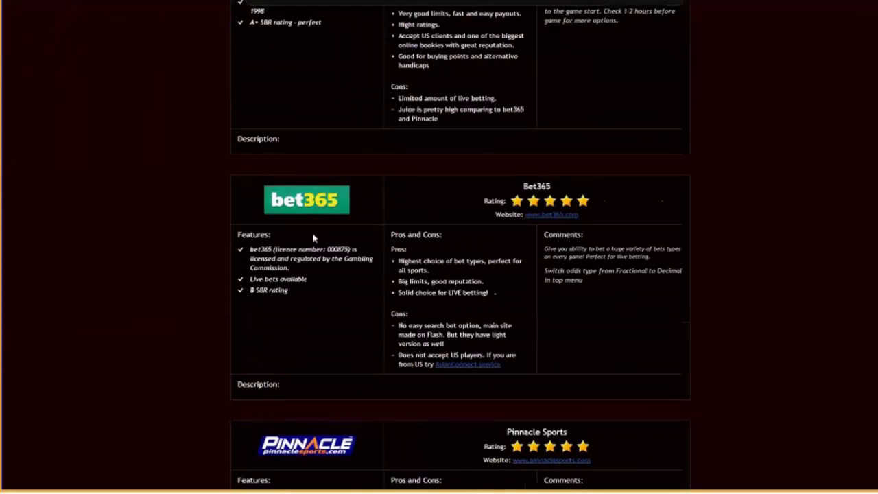
scroll(313, 238, down, 7)
scroll(228, 281, down, 8)
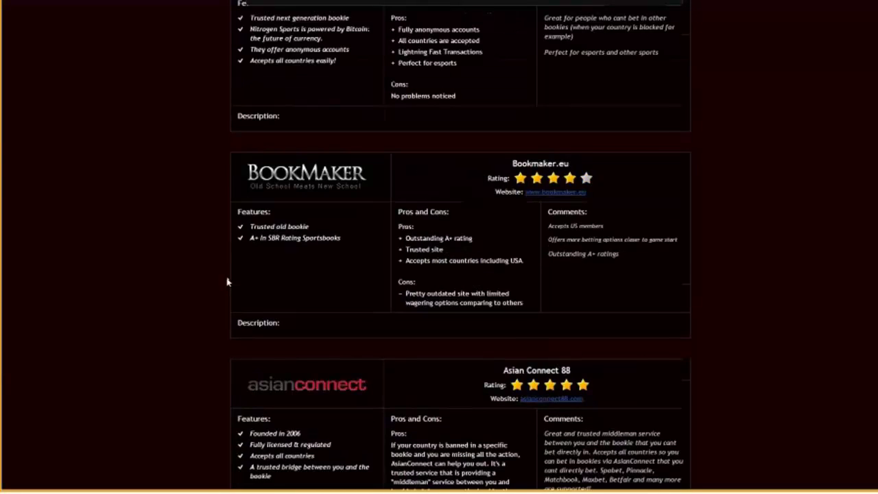
scroll(228, 281, down, 5)
scroll(228, 282, up, 4)
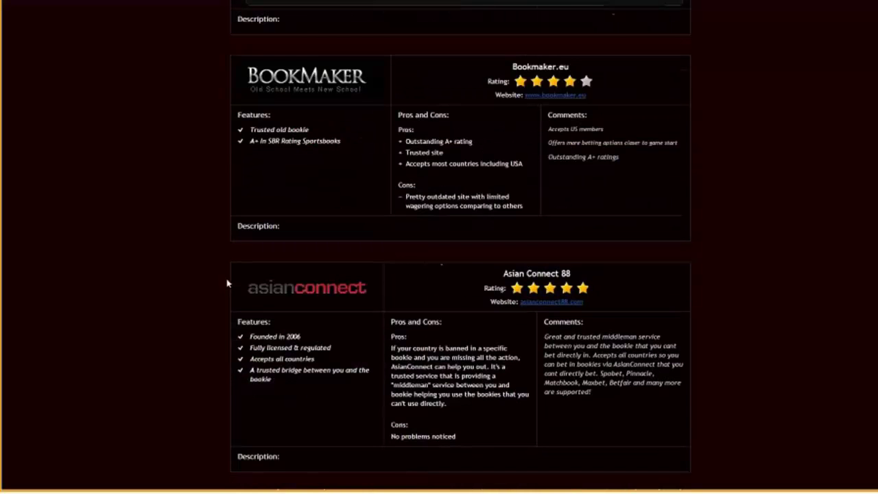
scroll(227, 283, up, 7)
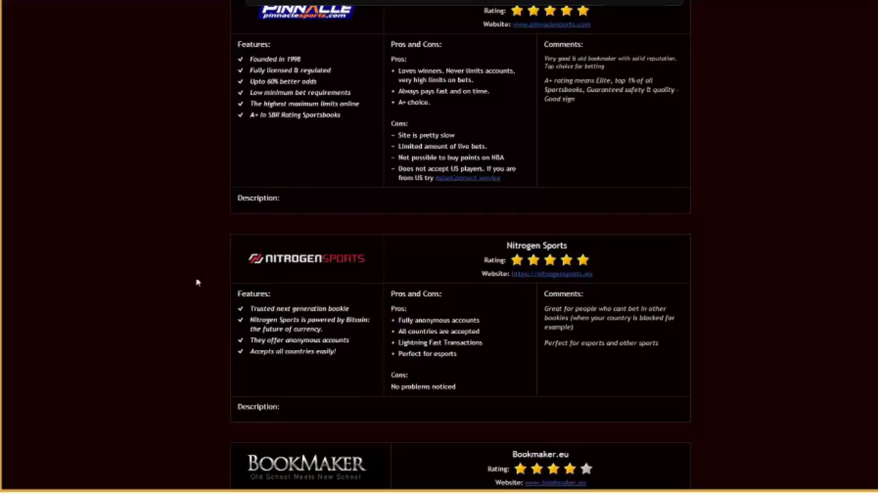
scroll(139, 272, up, 2)
scroll(139, 272, up, 1)
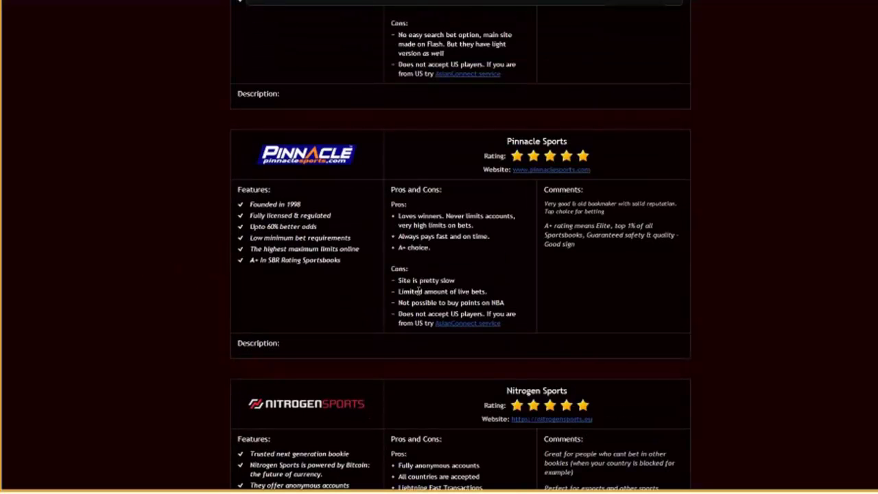
scroll(419, 291, up, 4)
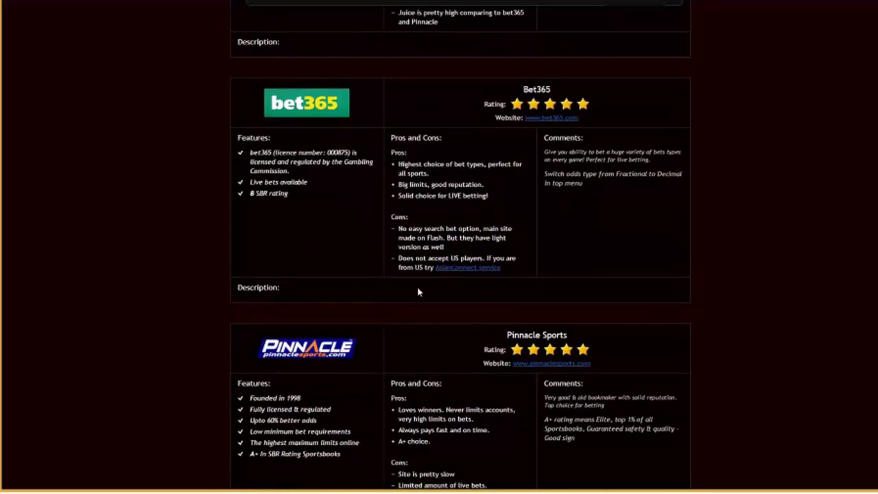
scroll(445, 308, up, 3)
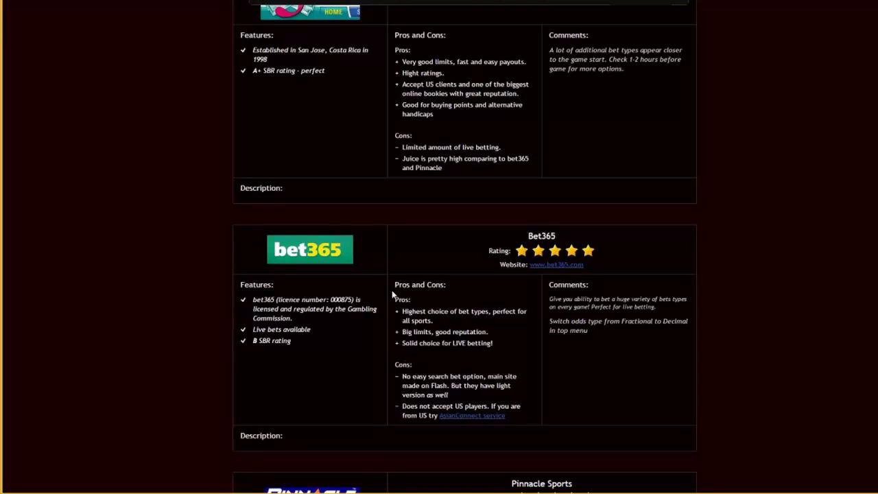
scroll(437, 259, up, 3)
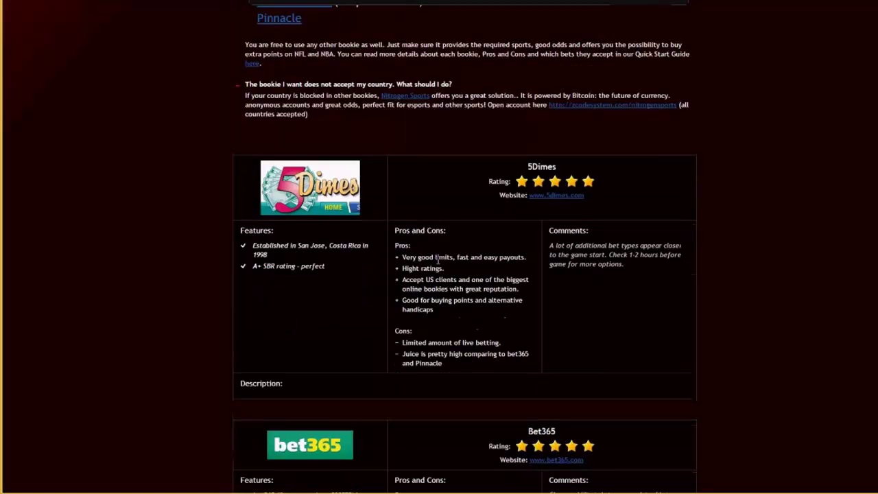
scroll(436, 259, up, 3)
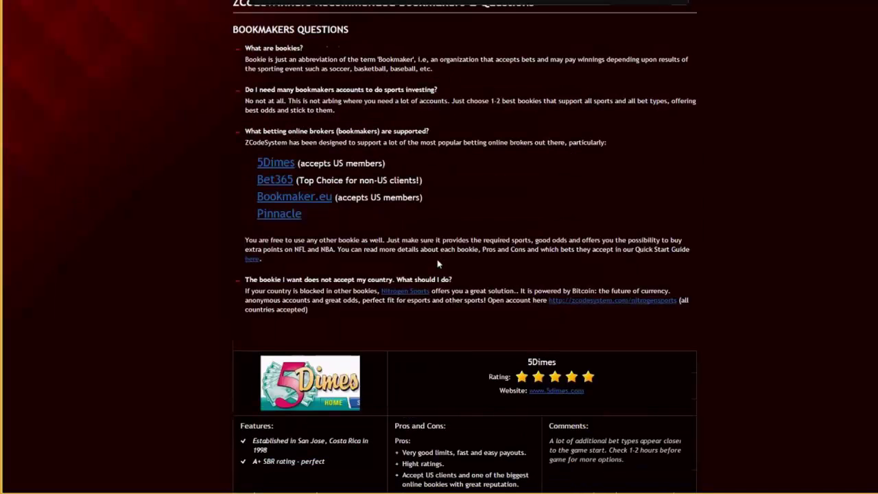
scroll(437, 263, up, 1)
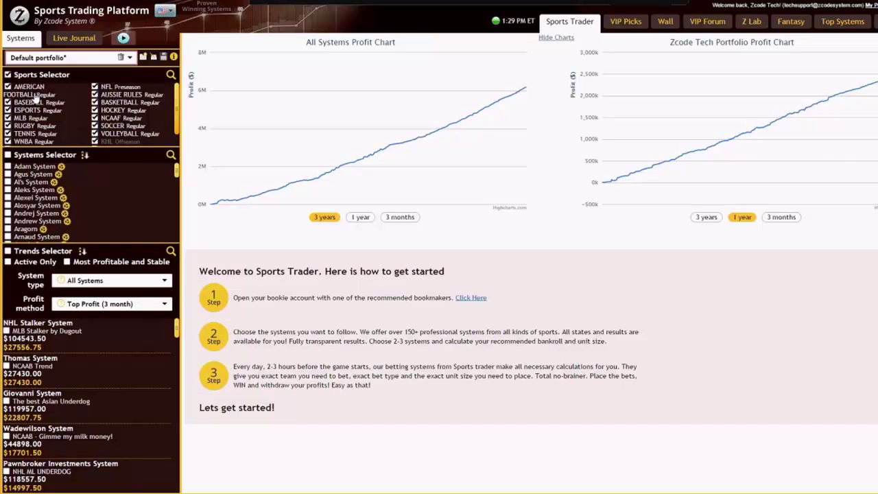
- Exclude regular-season Baseball and Rugby from the sports filter while keeping Esports included
click(8, 102)
click(7, 110)
click(8, 110)
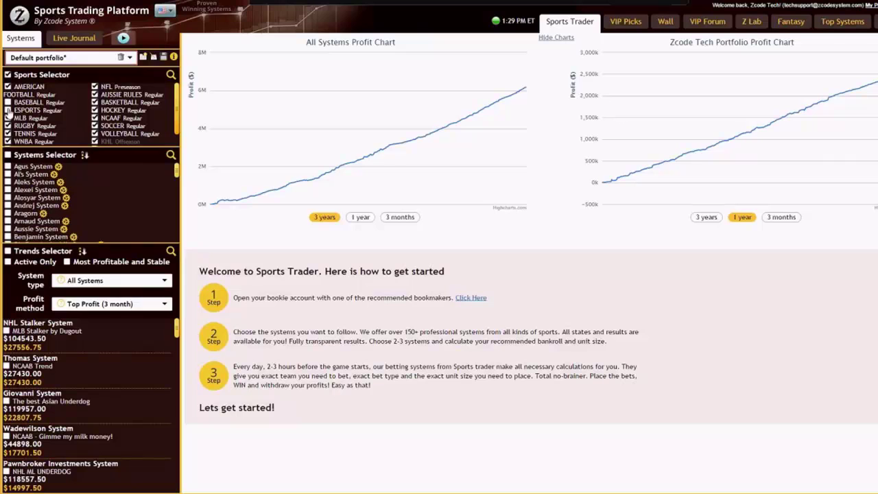
click(7, 102)
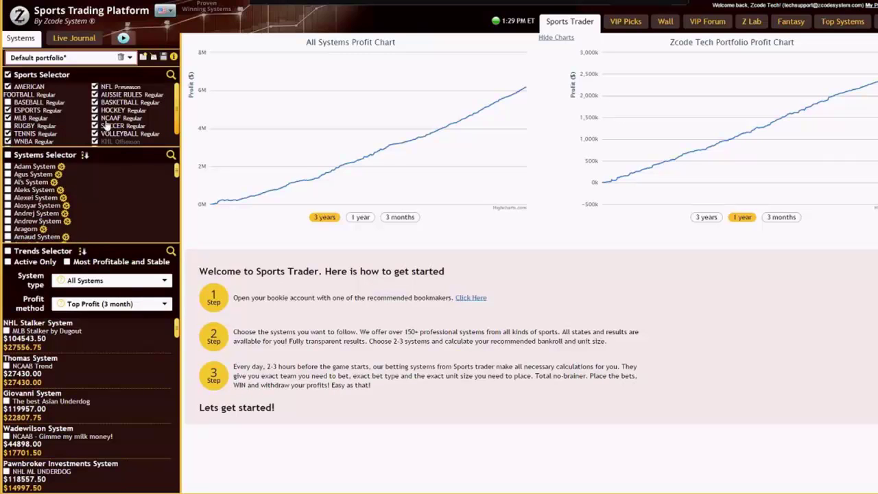
- Exclude the off-season NBA, NHL, KHL and NCAAB leagues from the sports filter
scroll(107, 126, down, 2)
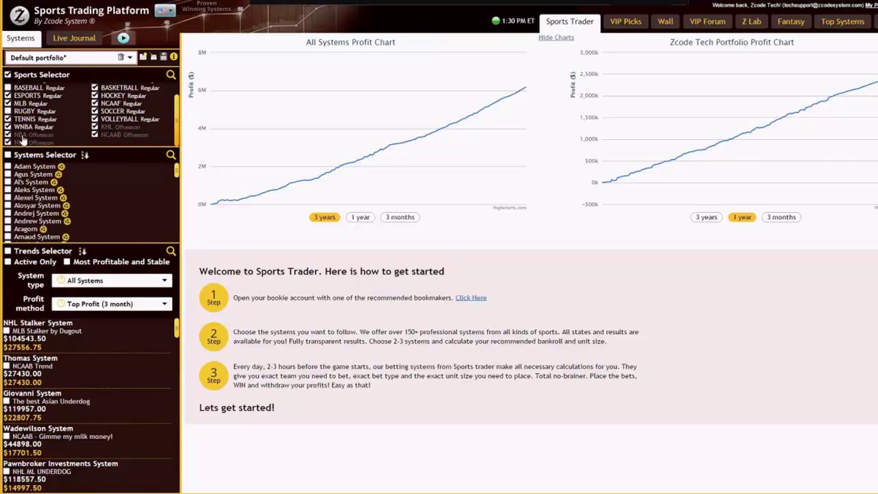
click(8, 135)
click(8, 142)
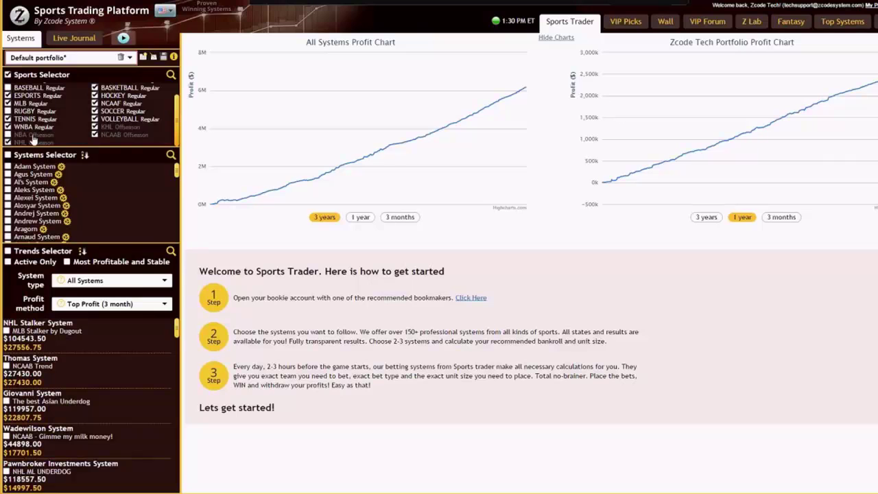
click(95, 128)
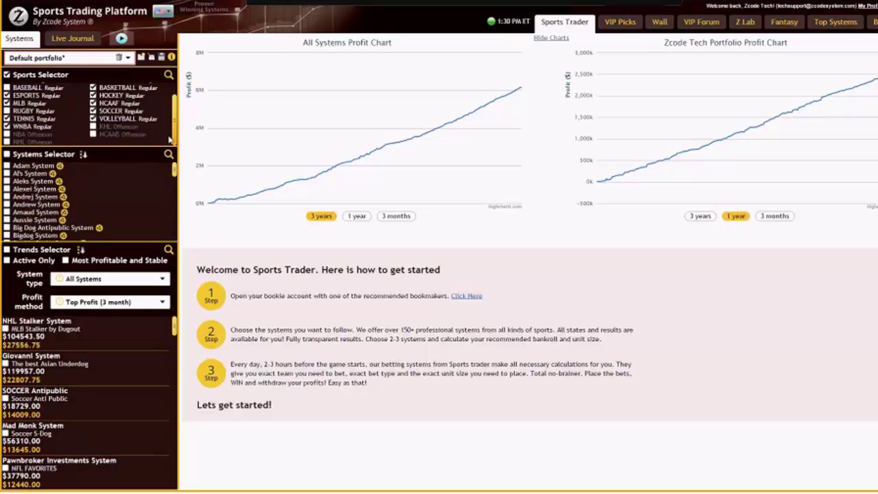
- Exclude Aussie Rules and Basketball from the sports filter
scroll(176, 108, up, 2)
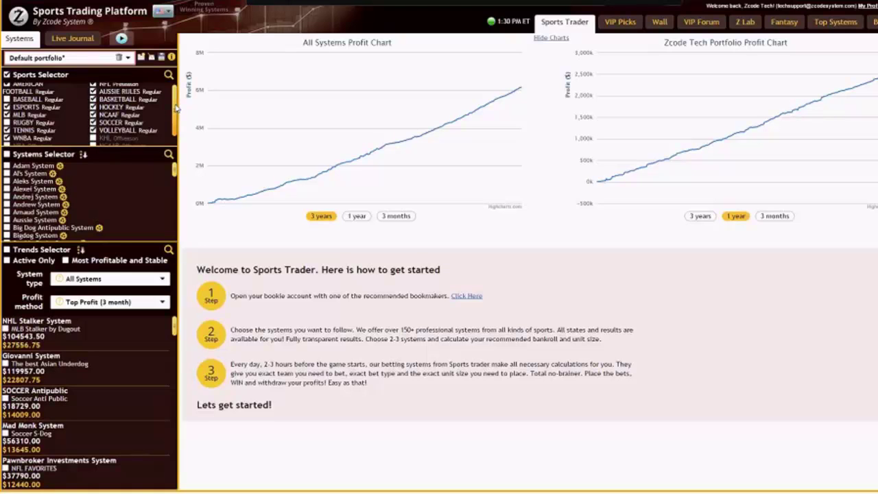
scroll(135, 96, up, 1)
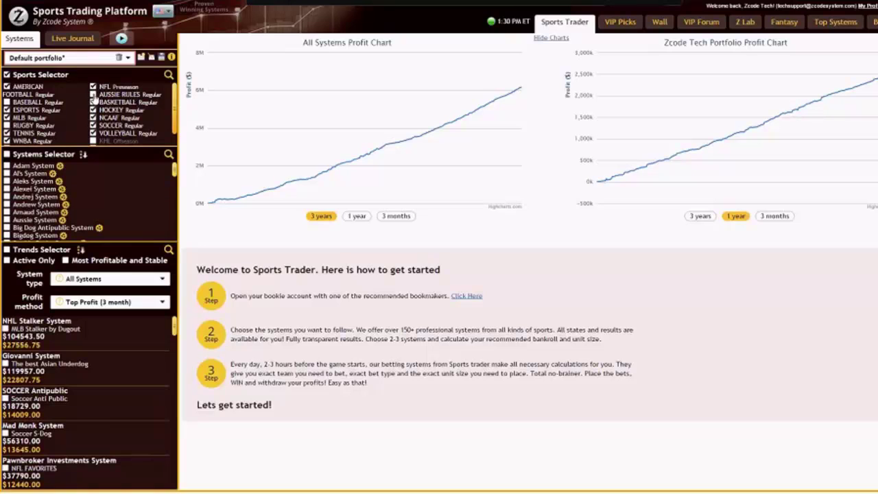
click(93, 96)
click(94, 102)
- Select all betting systems and open the Adam System's live signals in an enlarged window
mouse_move(175, 172)
mouse_down()
mouse_move(177, 233)
mouse_move(173, 162)
mouse_up()
scroll(177, 172, down, 2)
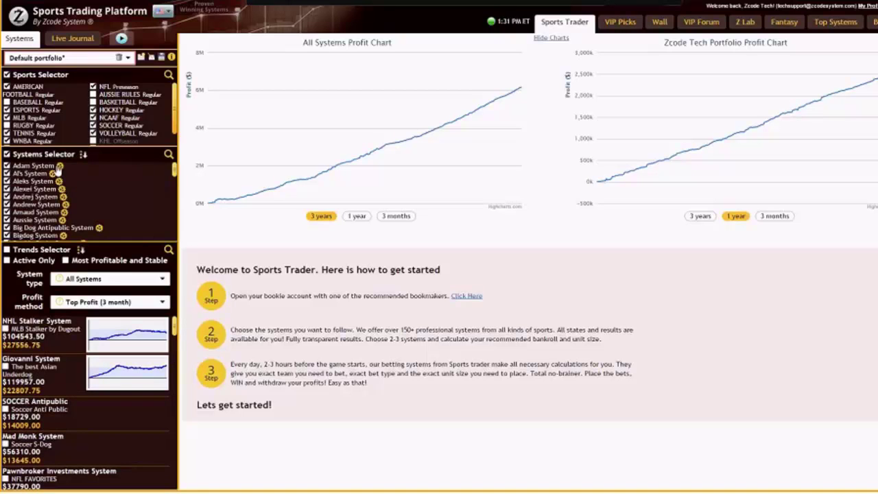
click(59, 166)
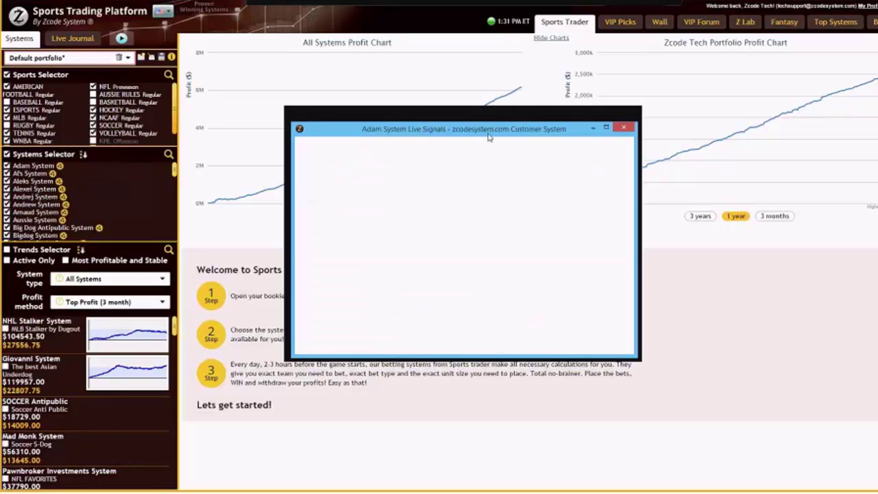
drag(487, 135, 398, 26)
drag(693, 271, 837, 487)
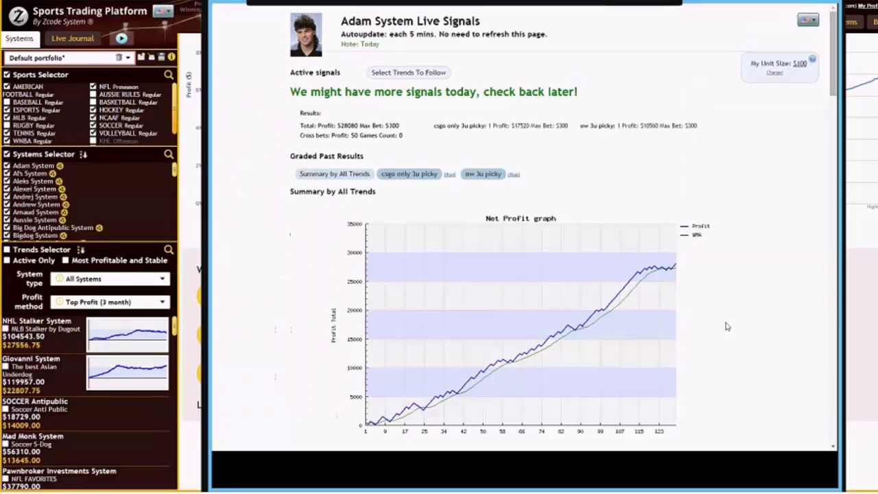
- Examine the Adam System's profit graphs and its statistics by month, weekday, bet value, stars, league and season, closing the window when finished
drag(836, 51, 845, 307)
scroll(720, 299, down, 1)
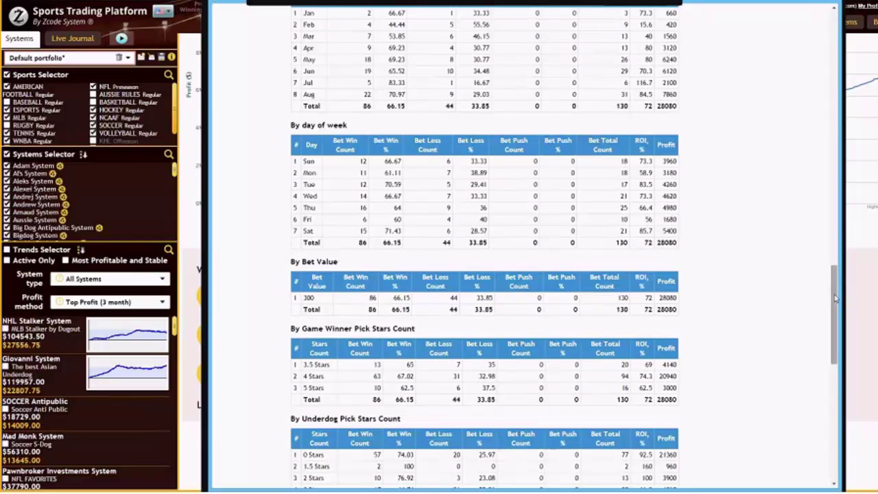
drag(836, 298, 837, 353)
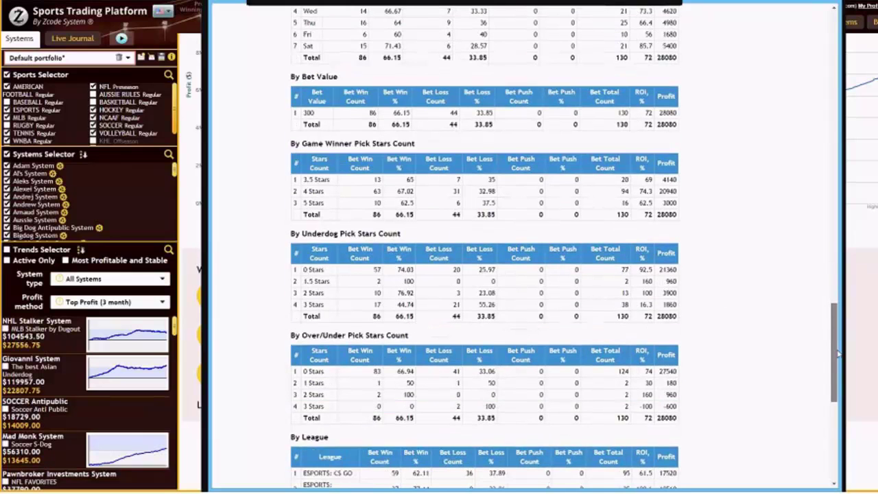
scroll(720, 341, down, 3)
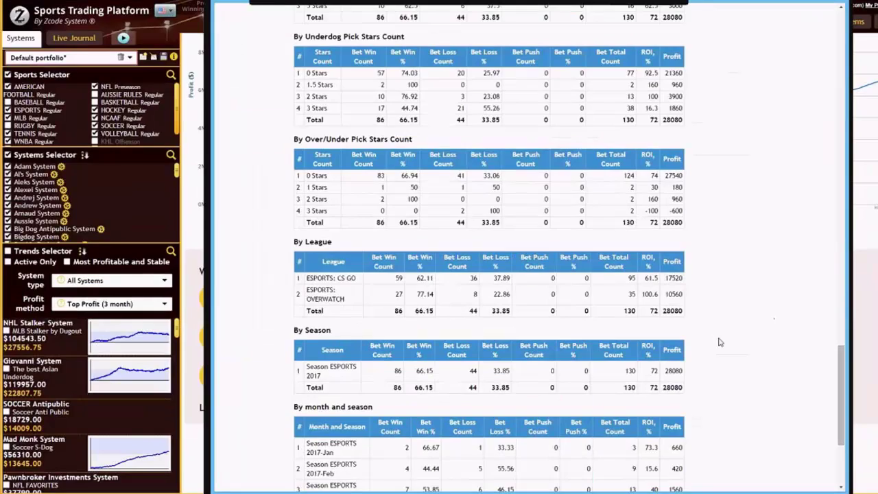
scroll(849, 409, down, 3)
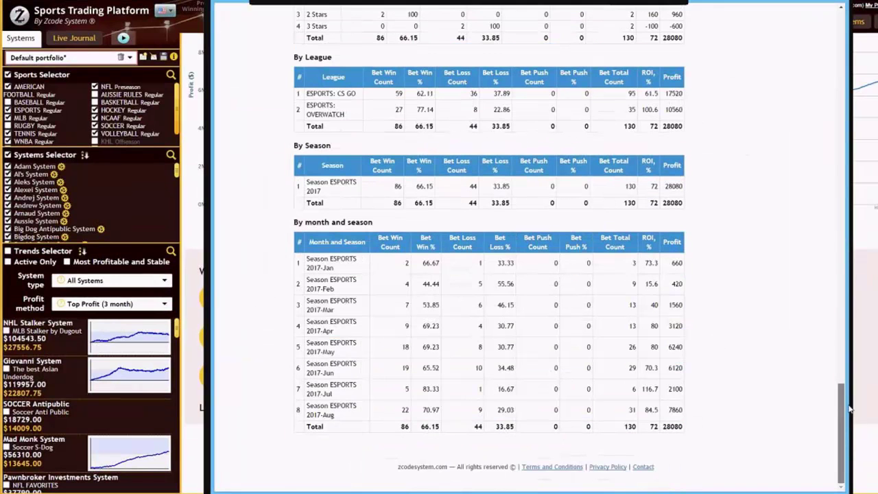
scroll(838, 165, up, 8)
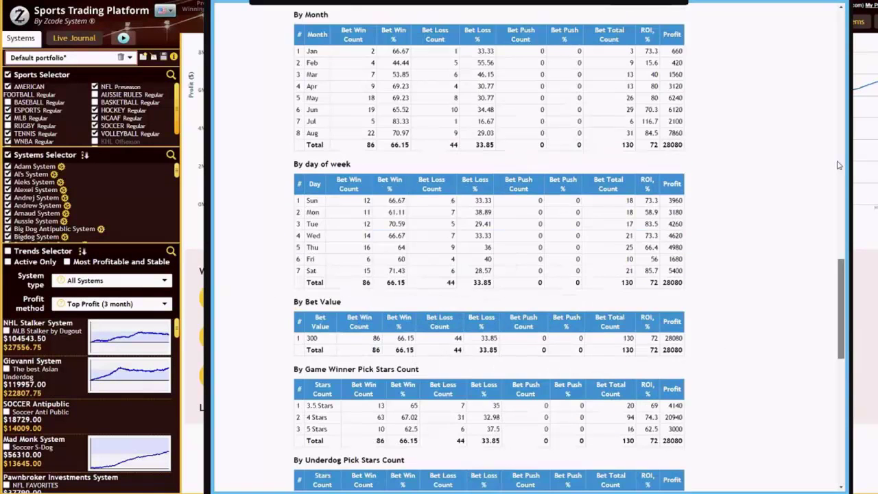
scroll(838, 165, up, 10)
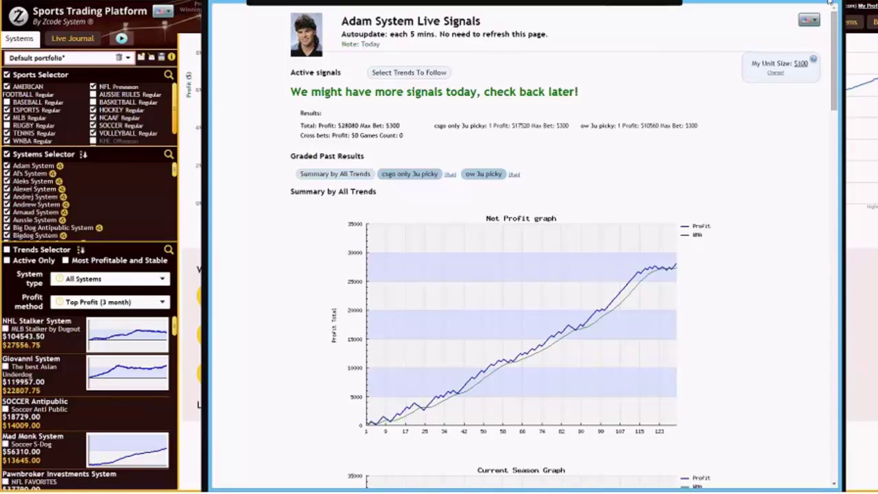
click(828, 2)
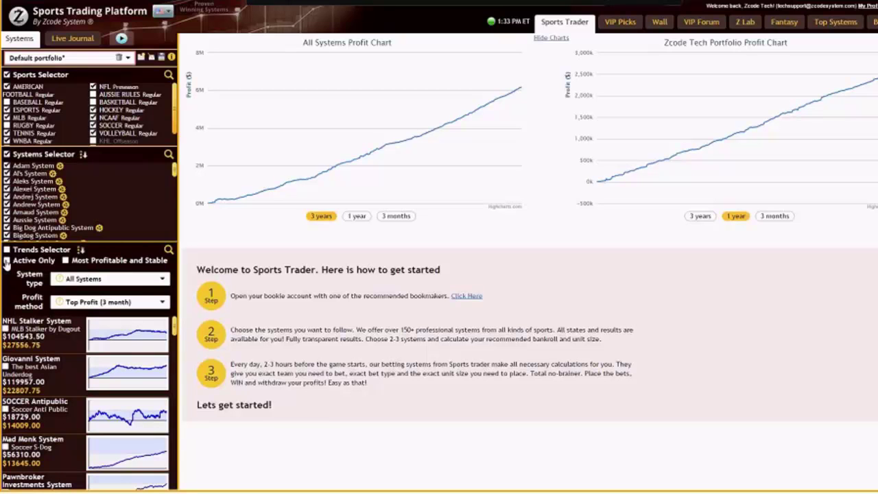
- Filter the trends to active ones only and clear that filter again
click(7, 259)
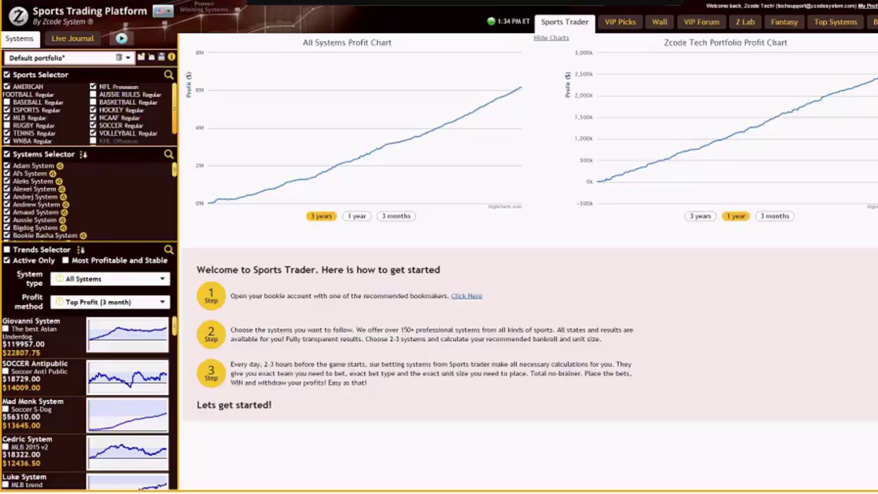
click(6, 260)
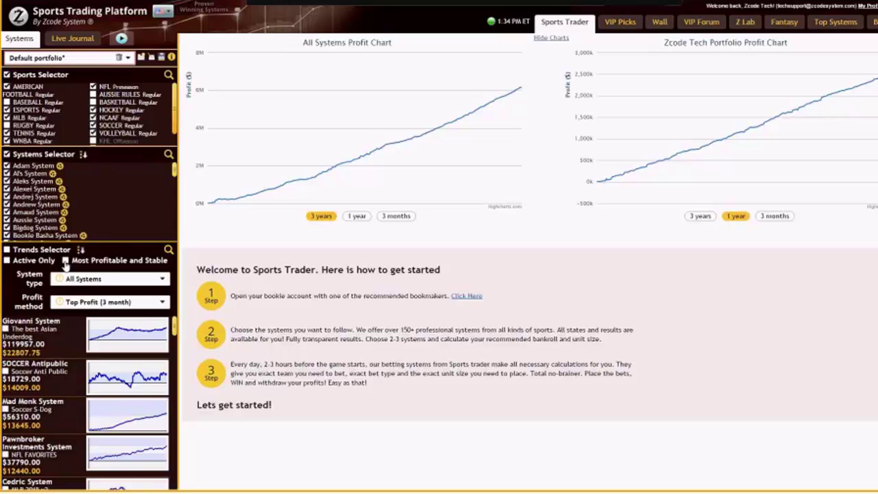
- Filter the trends to the most profitable and stable ones that are also active
click(66, 261)
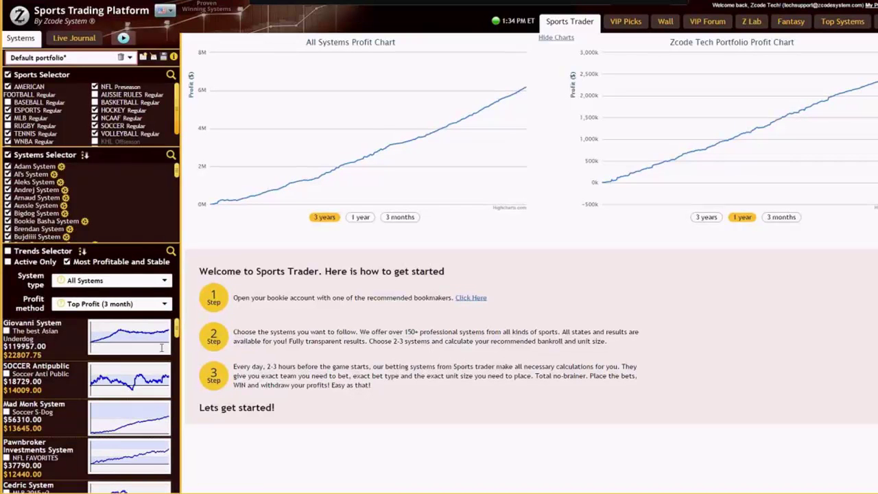
drag(177, 329, 163, 314)
click(8, 262)
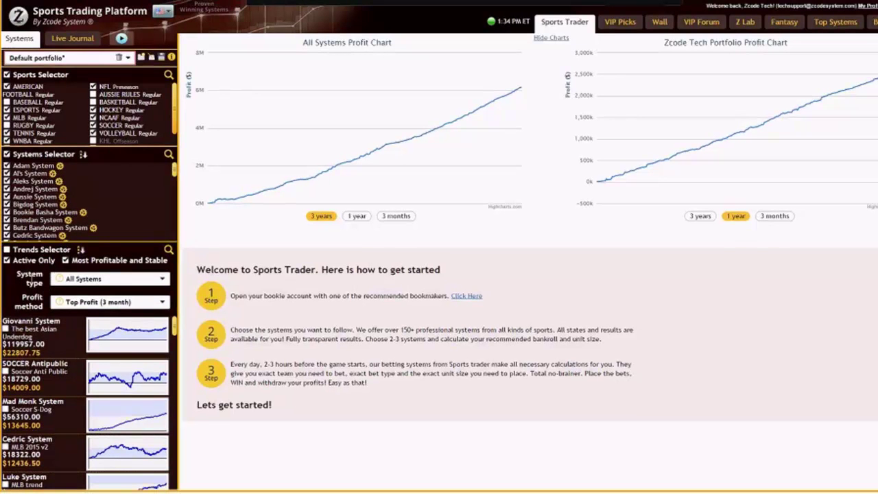
- Review the system type and profit method options, keeping All Systems and Top Profit (3 month)
click(96, 279)
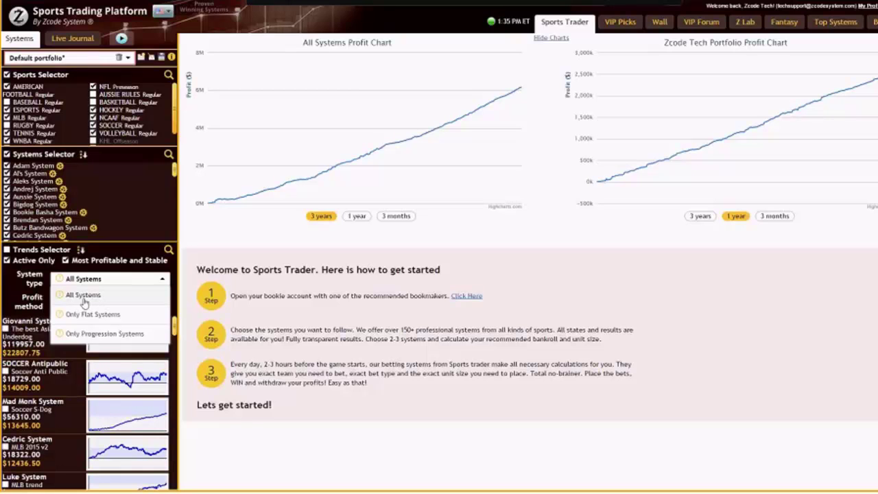
click(34, 302)
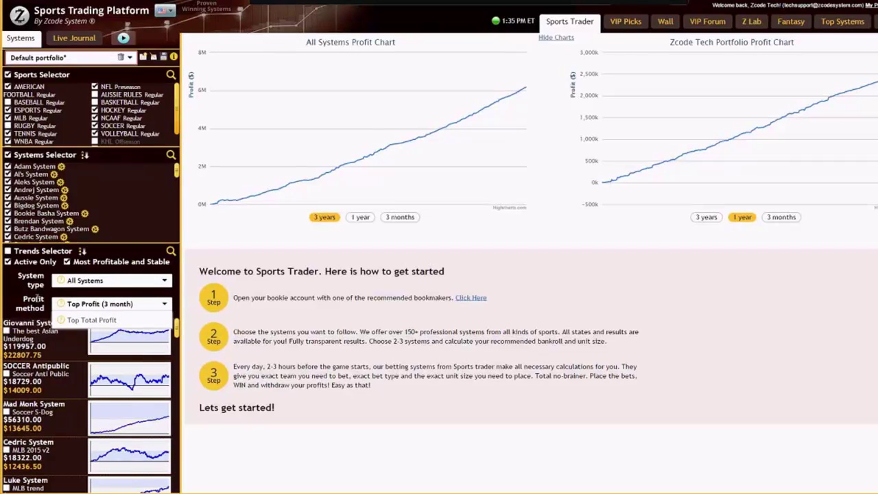
click(91, 307)
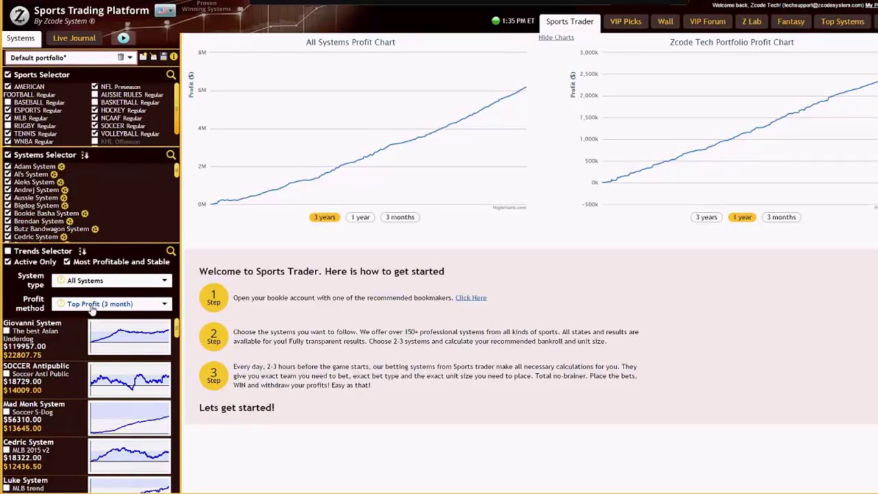
click(165, 308)
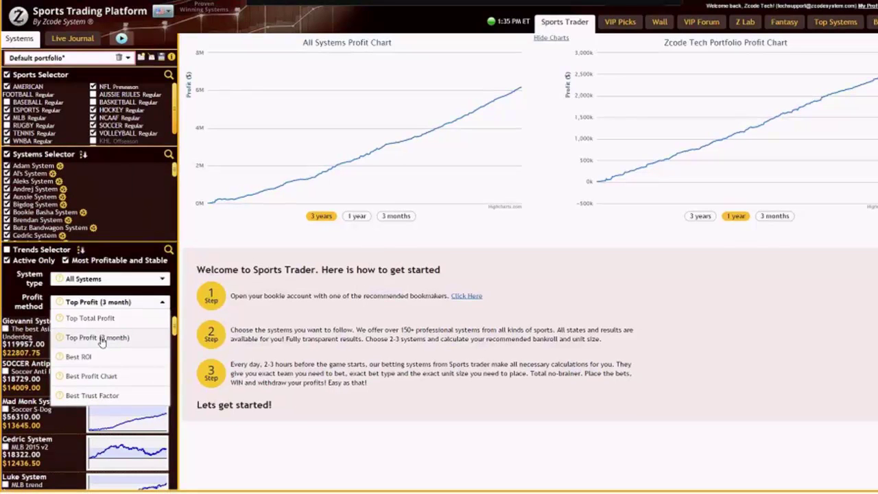
click(102, 338)
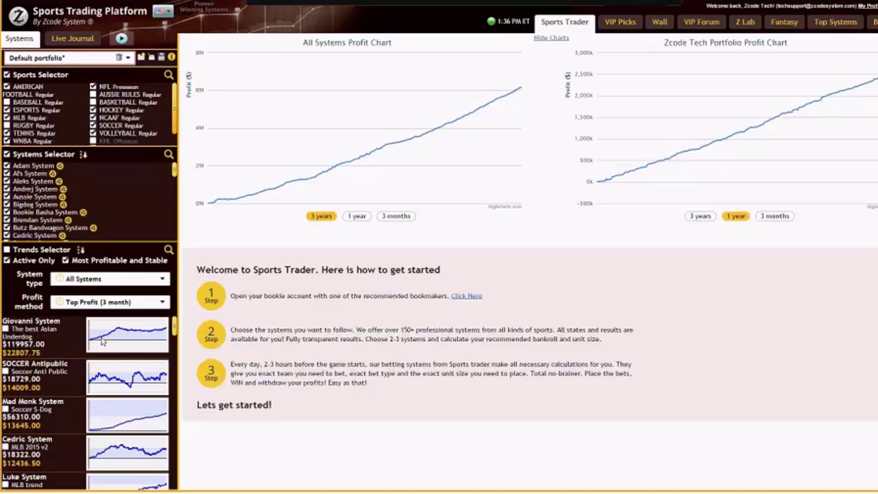
- Rank the trends by Top Total Profit and select all of the listed trends
click(110, 301)
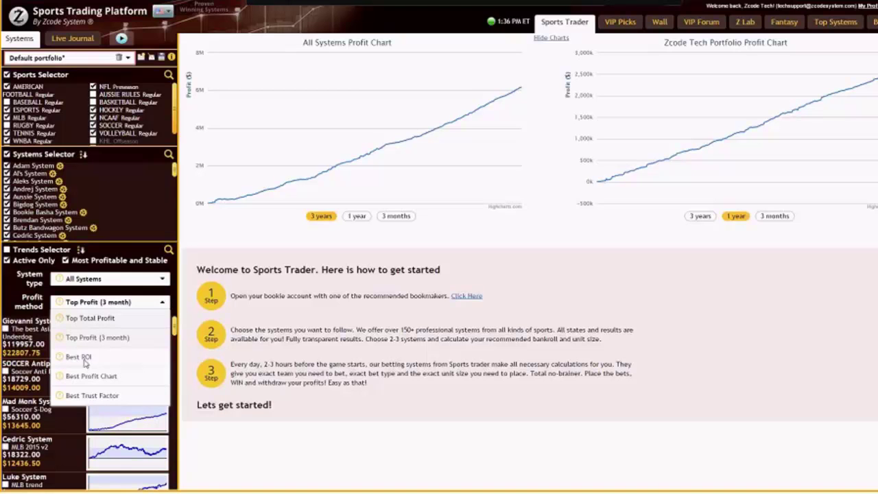
click(89, 317)
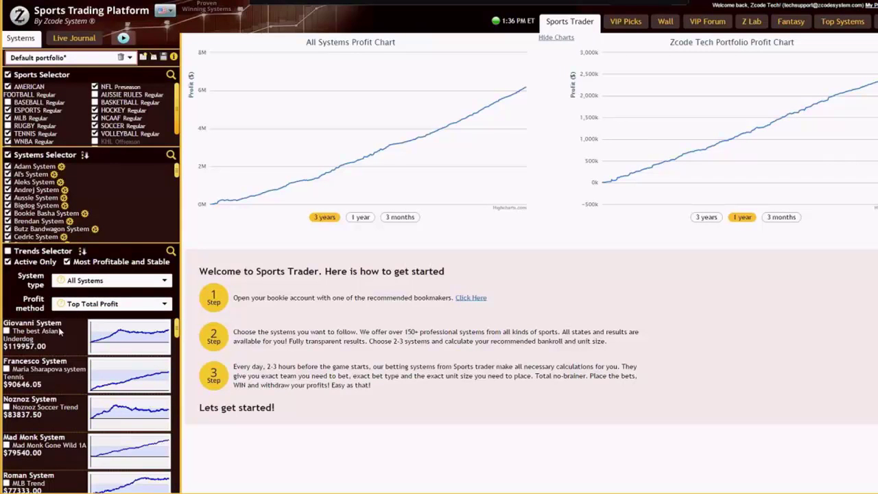
scroll(177, 332, down, 5)
scroll(177, 332, up, 5)
drag(177, 331, 177, 310)
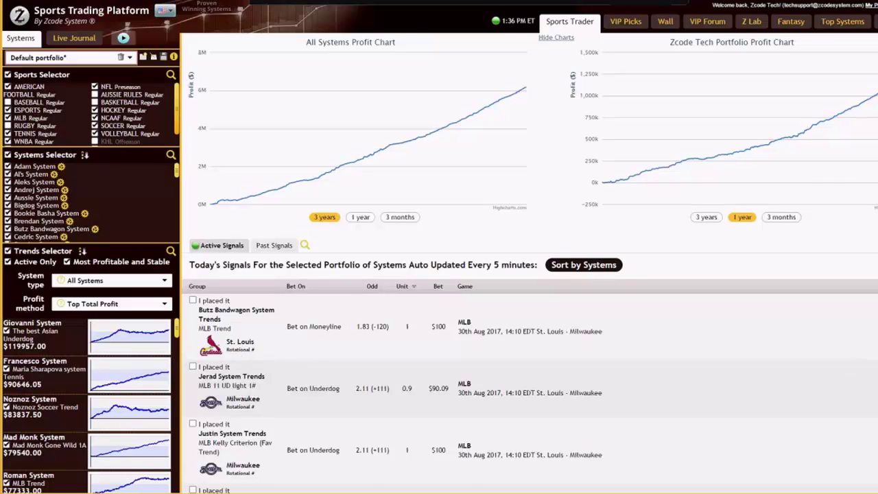
- Examine today's active signals for the selected trends, including odds, units and bet amounts
scroll(532, 393, down, 1)
scroll(532, 393, down, 2)
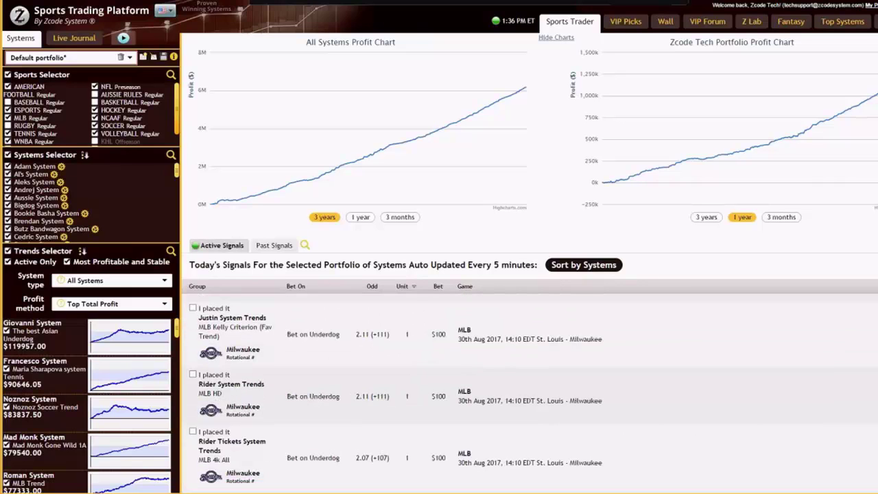
scroll(274, 371, up, 3)
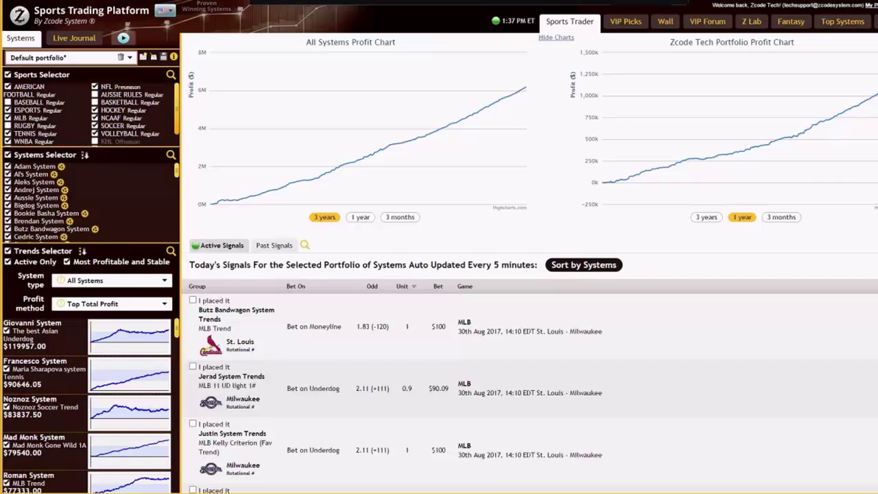
scroll(438, 274, down, 1)
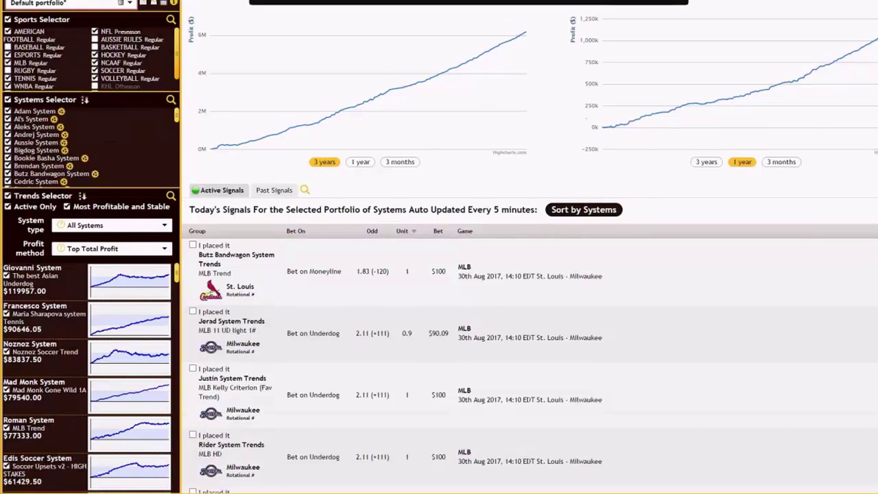
scroll(439, 274, down, 1)
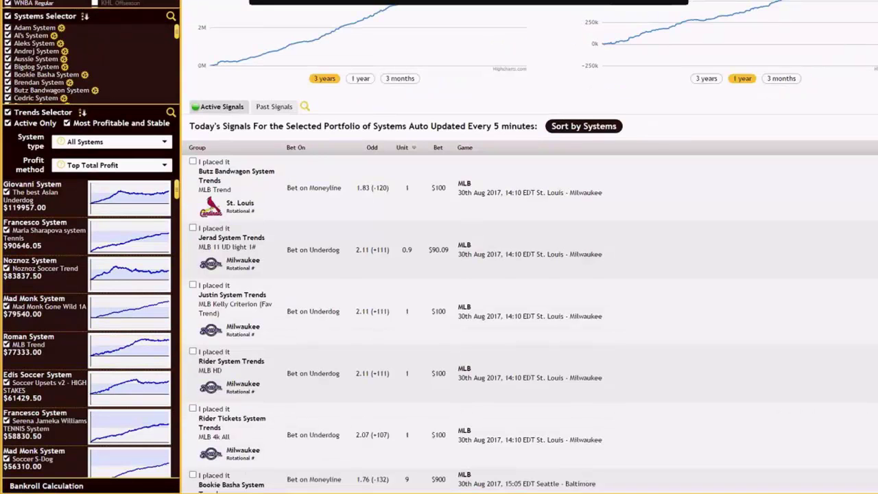
scroll(532, 323, down, 2)
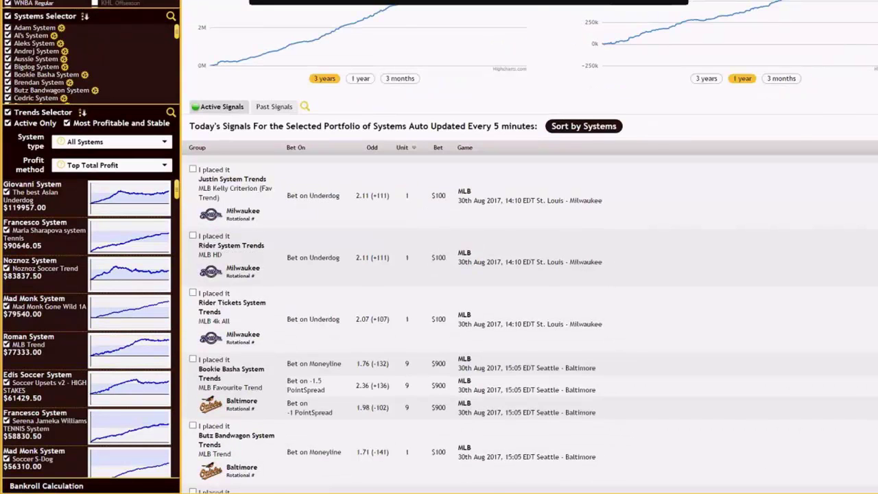
scroll(309, 245, up, 5)
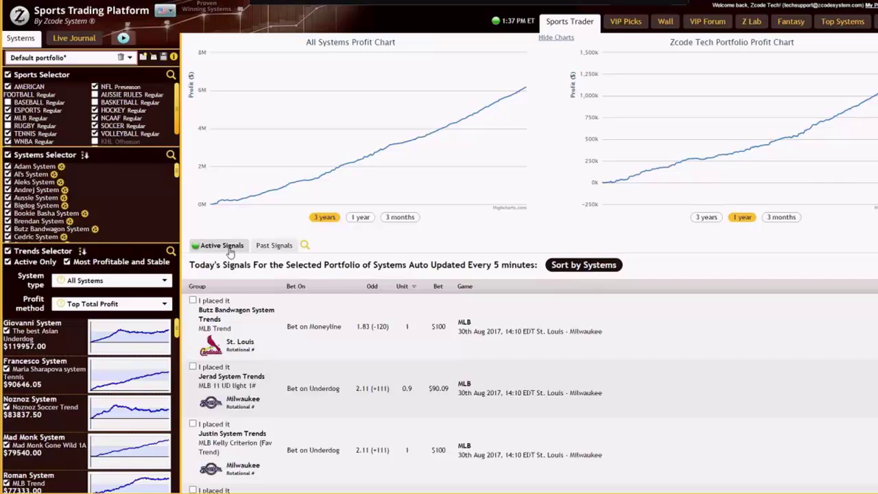
- Look through the past signals of the selected trends, returning to the active signals when finished
click(274, 246)
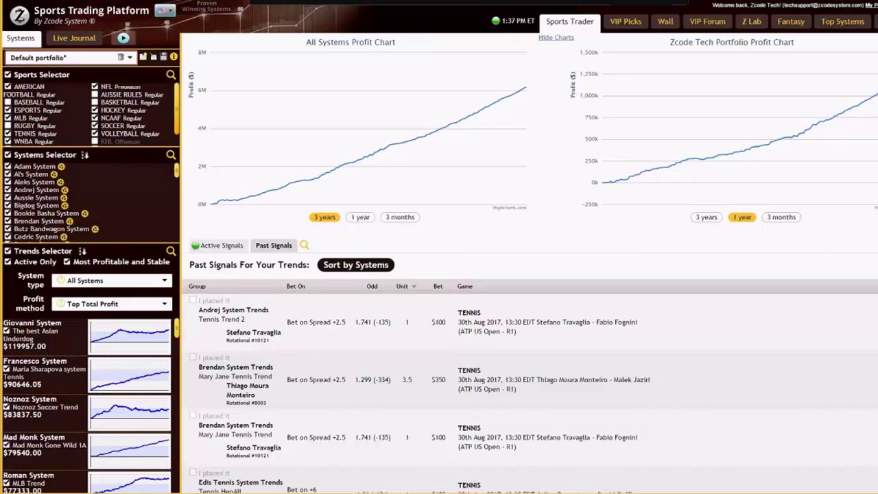
scroll(528, 387, down, 5)
scroll(699, 304, up, 5)
scroll(528, 387, down, 5)
scroll(528, 387, up, 5)
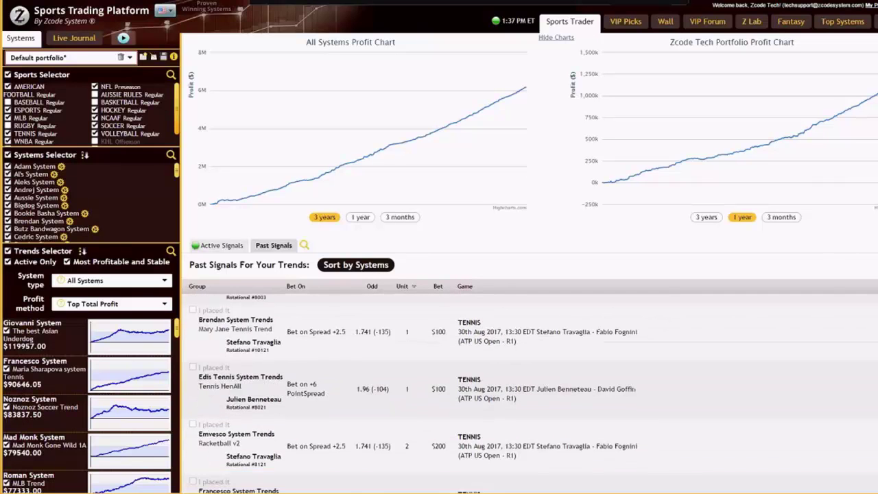
click(242, 246)
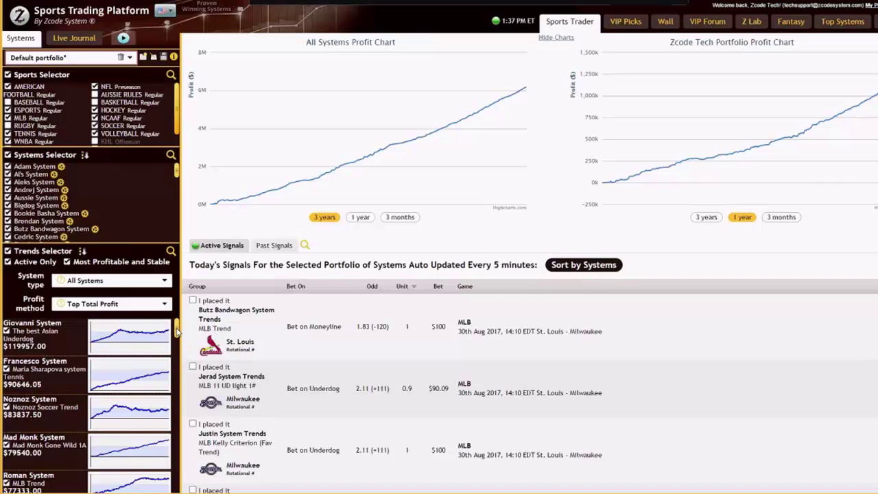
- Save the current selection as a new portfolio named My Fav Trends and show the list of saved portfolios
scroll(177, 330, down, 5)
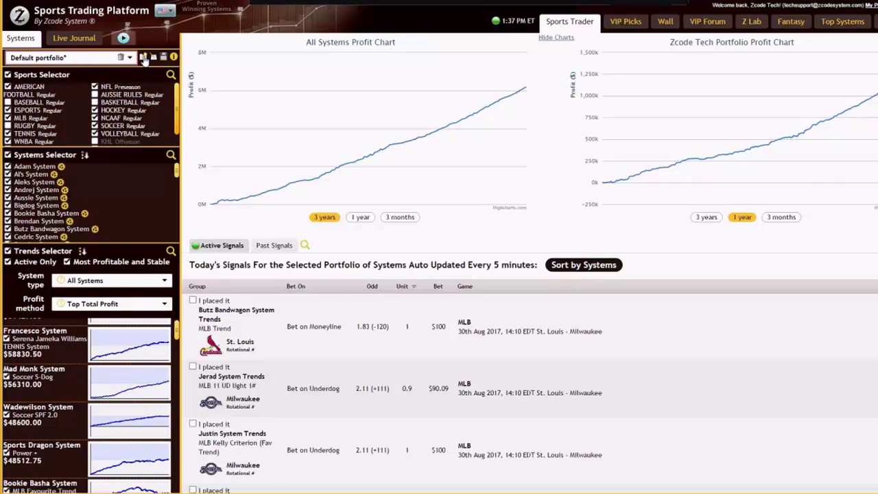
click(143, 57)
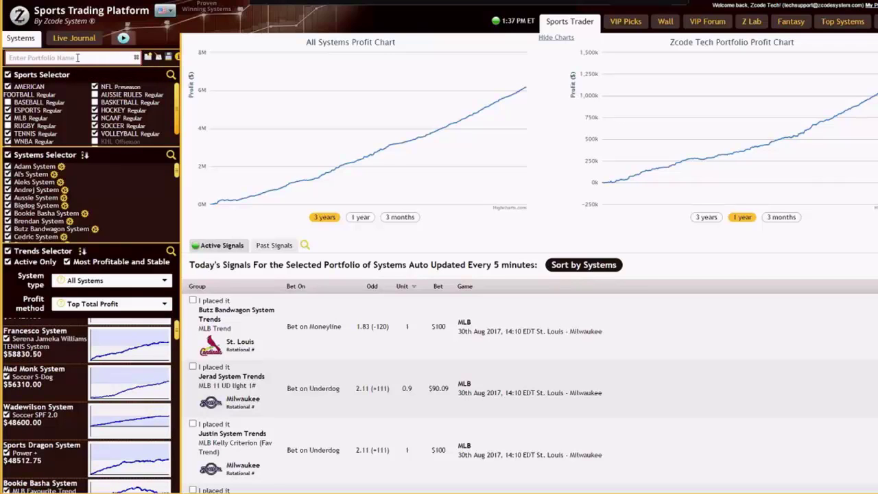
text(My Se)
key(BackSpace)
key(BackSpace)
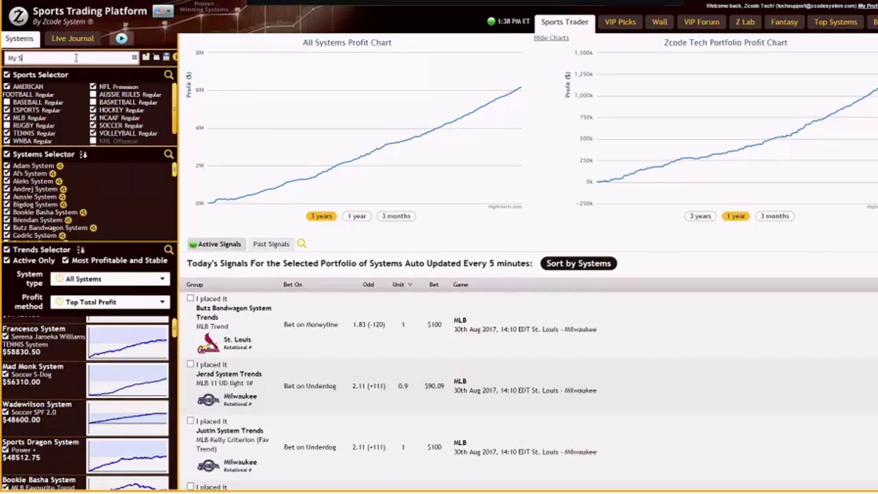
text(Fav Trends)
click(165, 58)
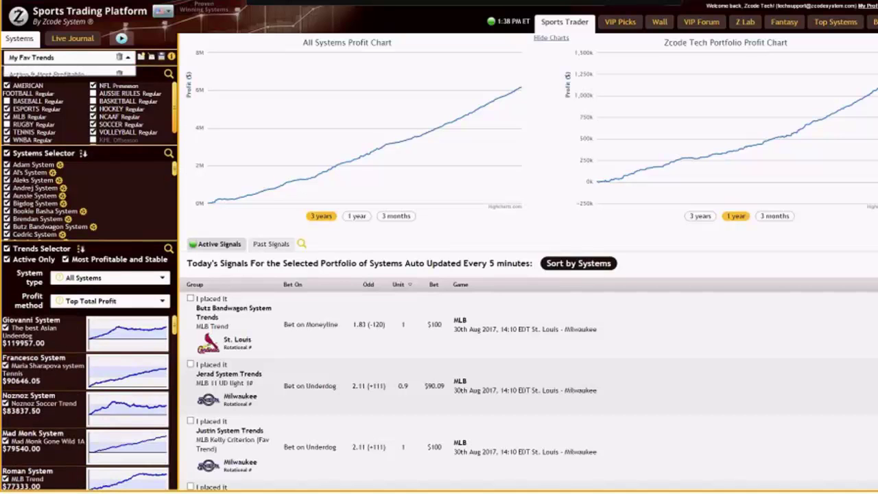
click(49, 58)
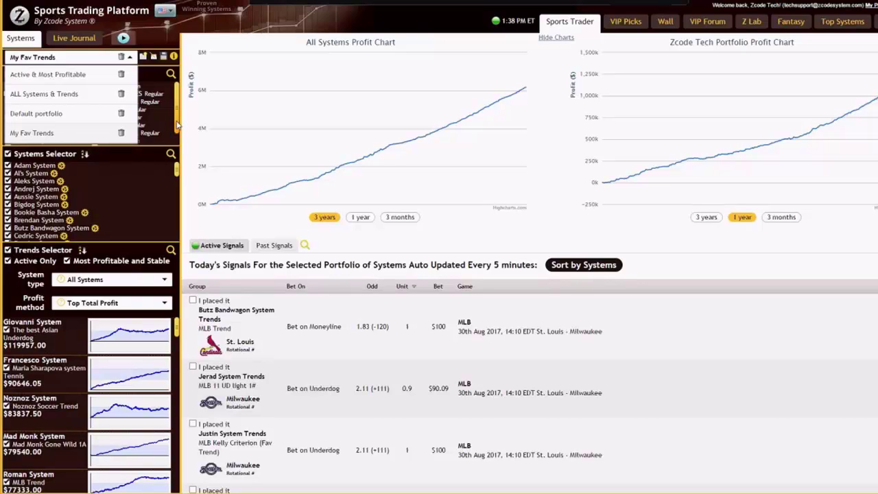
- Set the unit size in the bankroll calculation to 10
drag(177, 124, 177, 136)
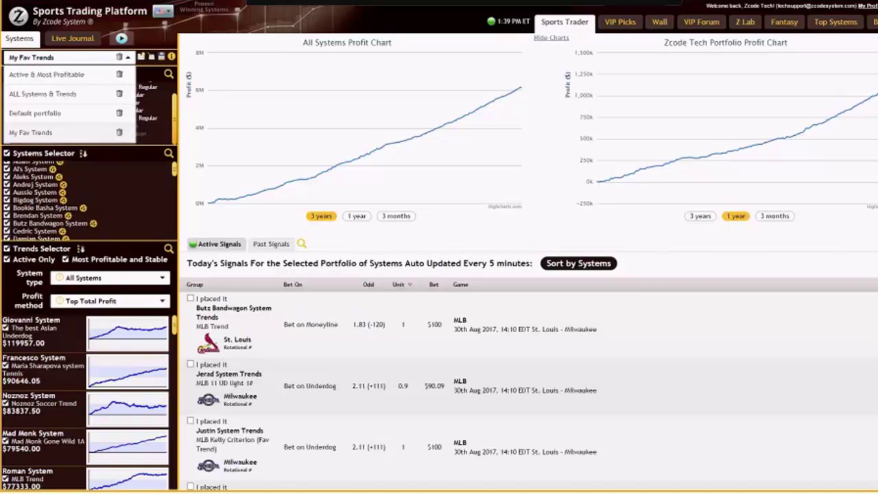
scroll(438, 274, down, 2)
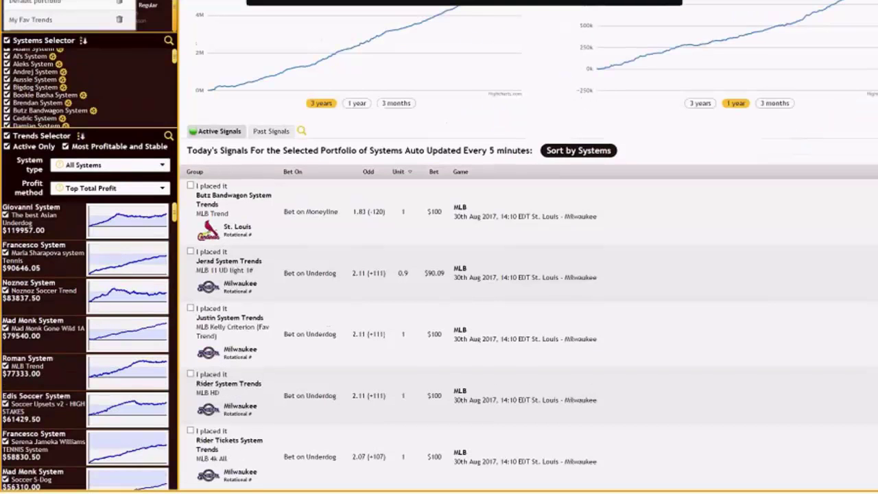
scroll(438, 274, down, 2)
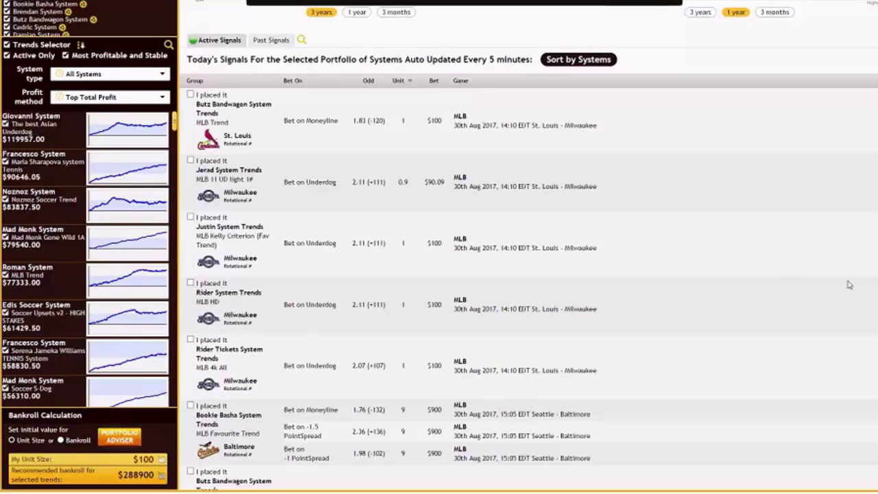
scroll(439, 274, down, 1)
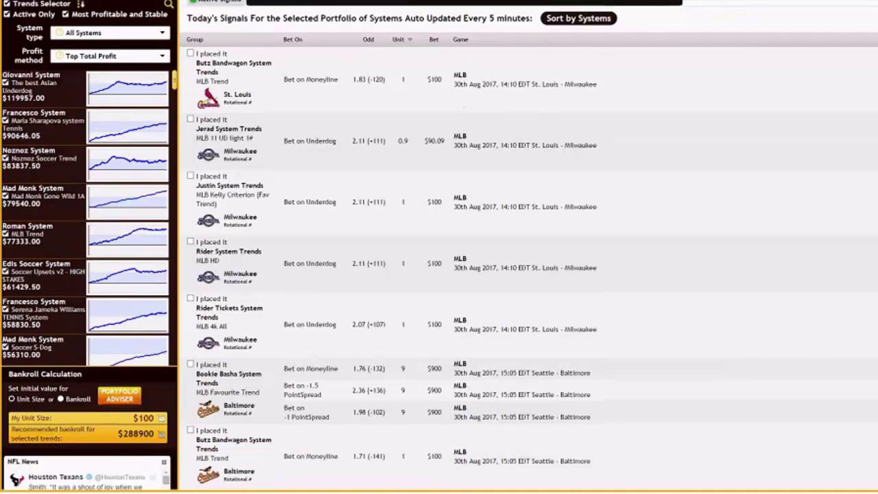
scroll(761, 294, down, 3)
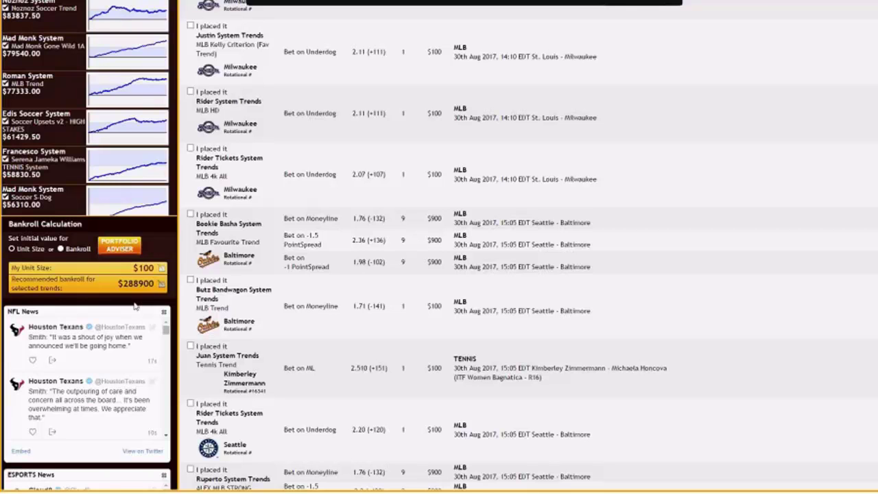
click(162, 270)
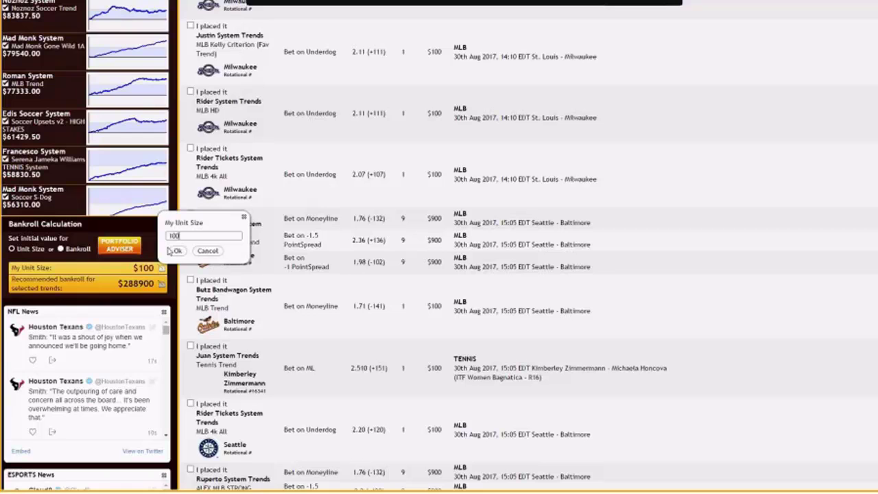
key(BackSpace)
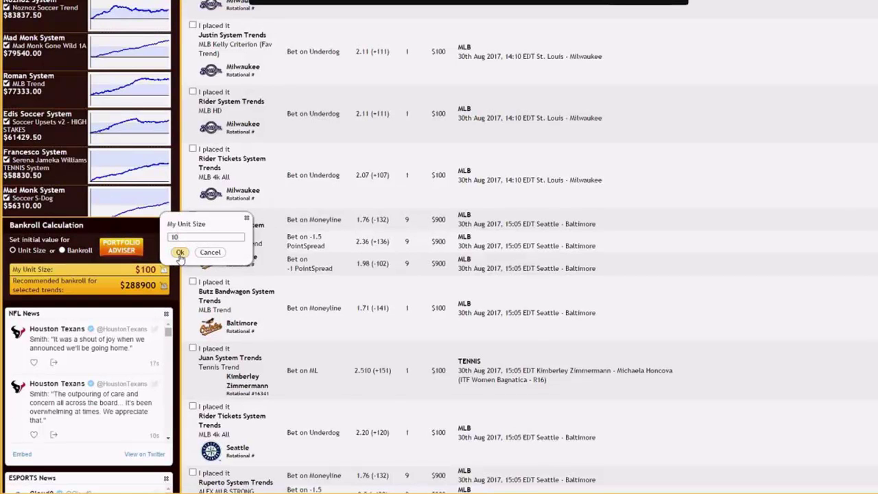
click(176, 251)
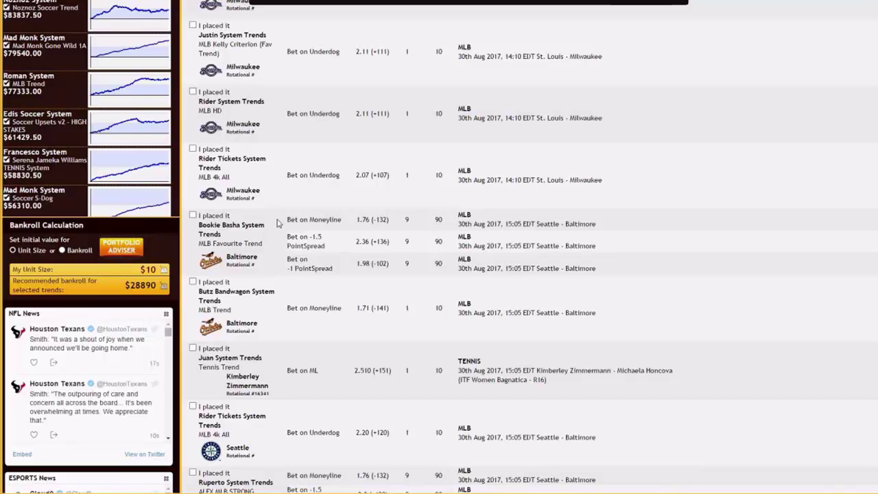
- Review the bet amounts of the active signals based on the new unit size
scroll(278, 223, up, 2)
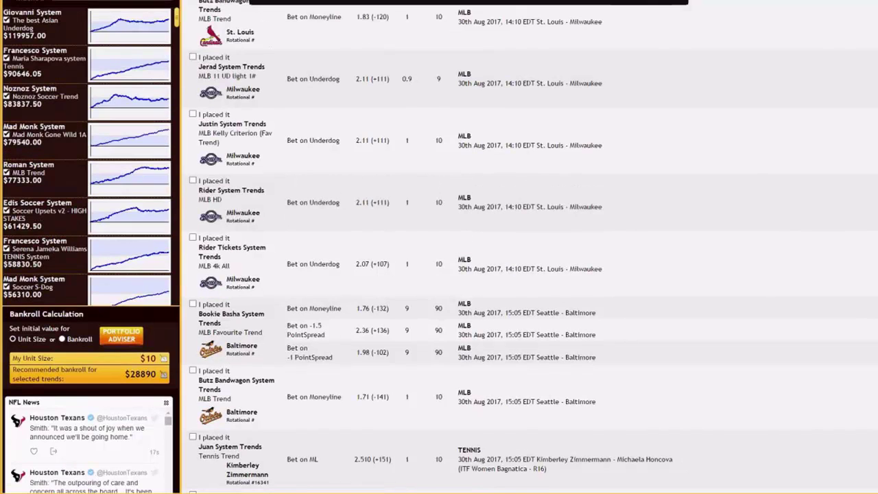
scroll(439, 247, up, 5)
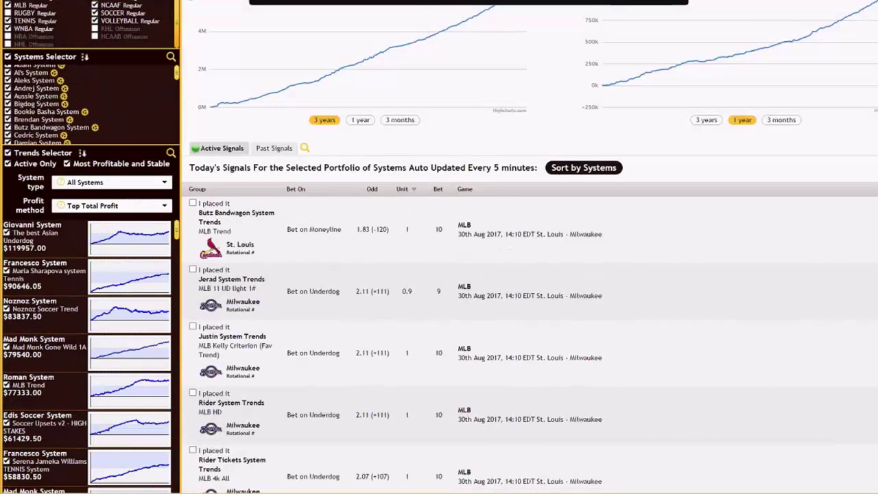
scroll(439, 247, down, 1)
scroll(164, 167, down, 1)
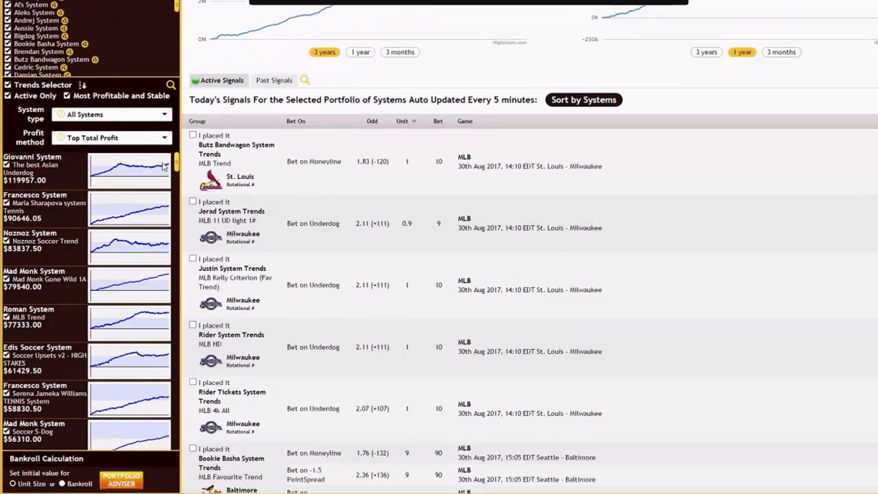
- Set the unit size in the bankroll calculation to 2
mouse_move(176, 161)
mouse_down()
mouse_move(179, 458)
mouse_move(179, 149)
mouse_up()
scroll(622, 198, down, 1)
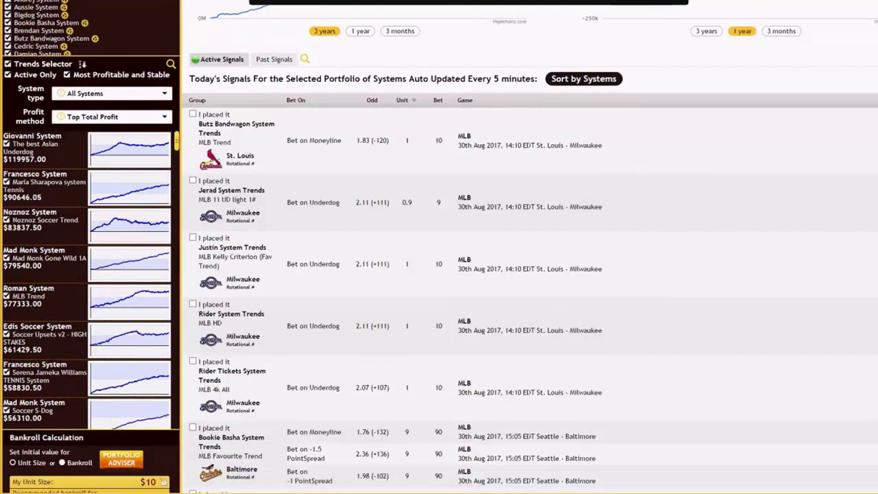
scroll(98, 329, down, 3)
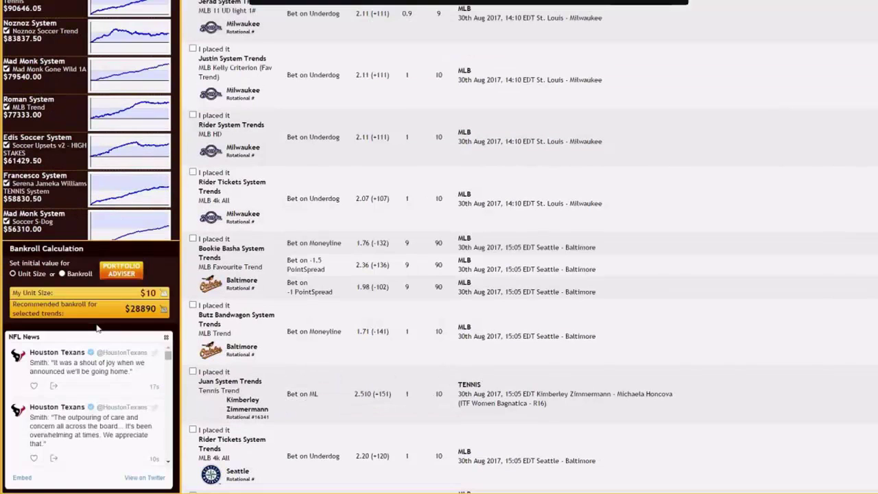
click(150, 295)
double_click(176, 261)
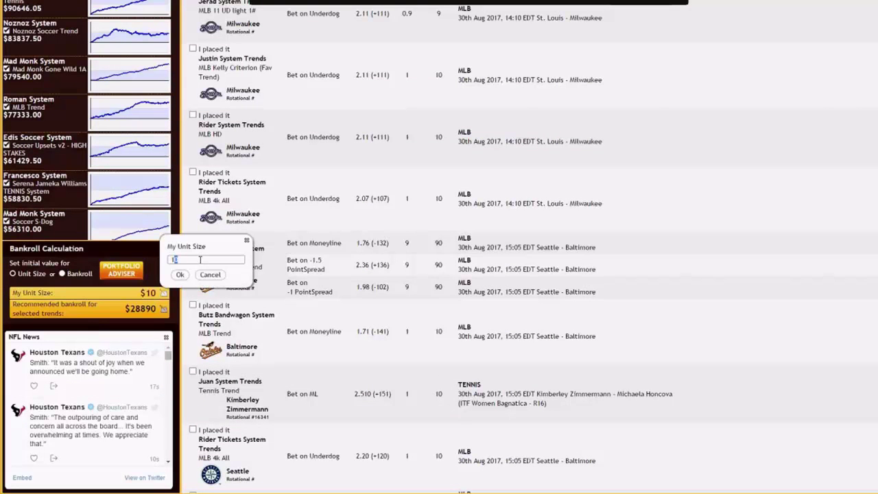
click(169, 262)
key(Delete)
key(Delete)
text(2)
click(179, 275)
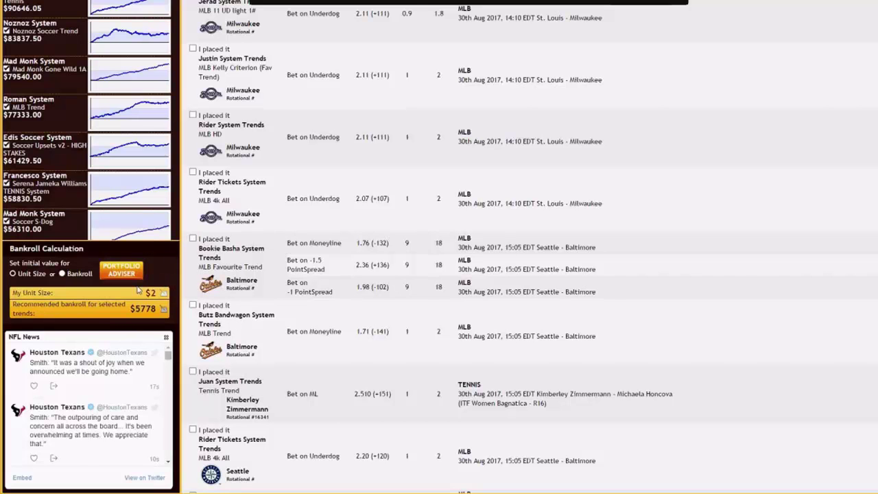
- Review the selected trends of the My Fav Trends portfolio and the bet amounts of the active signals at the new unit size
scroll(127, 316, up, 2)
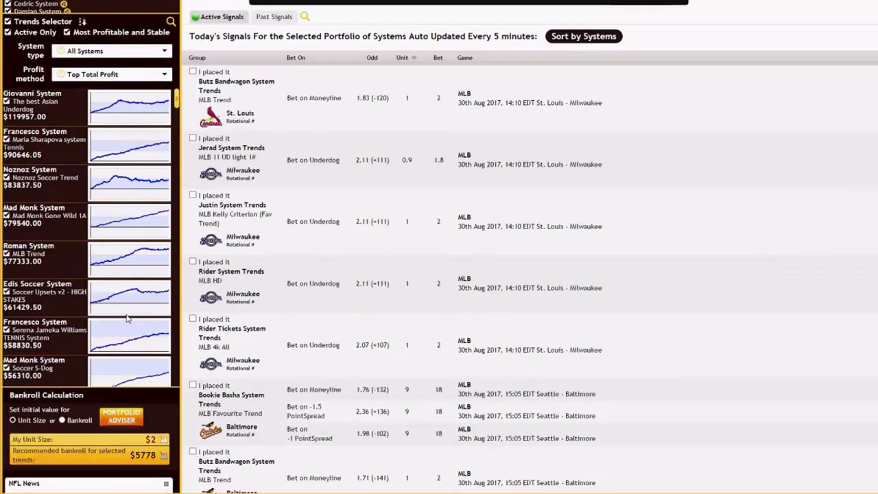
scroll(126, 318, up, 3)
scroll(126, 318, down, 1)
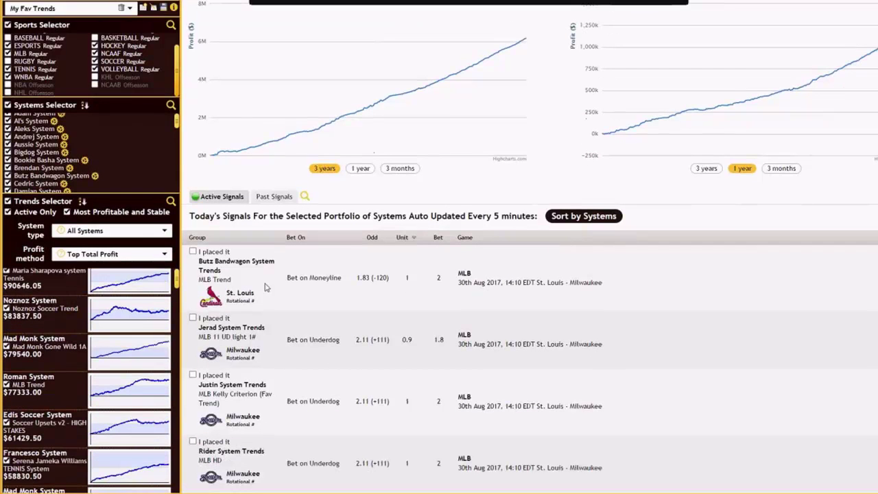
scroll(266, 287, down, 1)
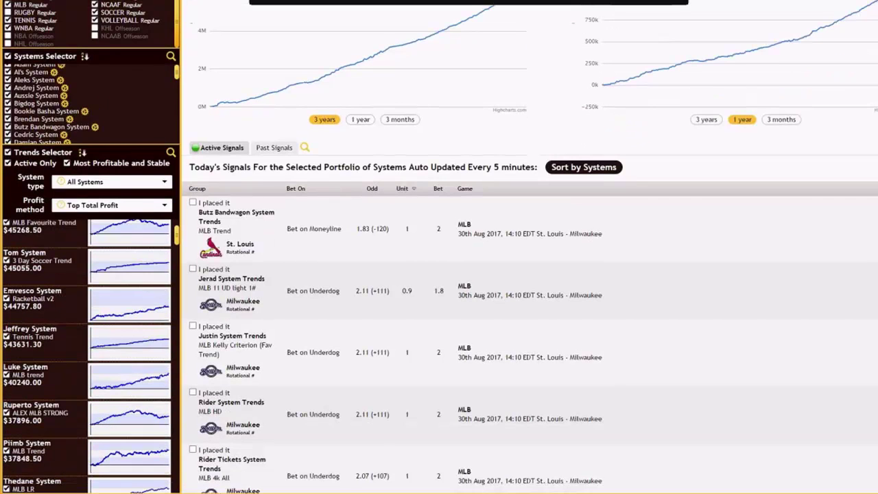
scroll(439, 246, down, 3)
scroll(438, 247, up, 1)
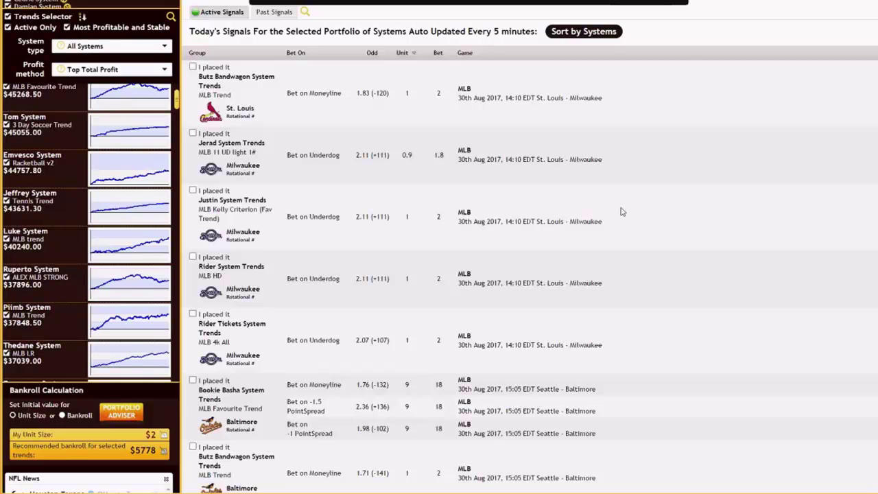
- Base the bankroll calculation on the bankroll instead of the unit size and set the bankroll to 1000
scroll(146, 429, down, 1)
scroll(147, 429, down, 1)
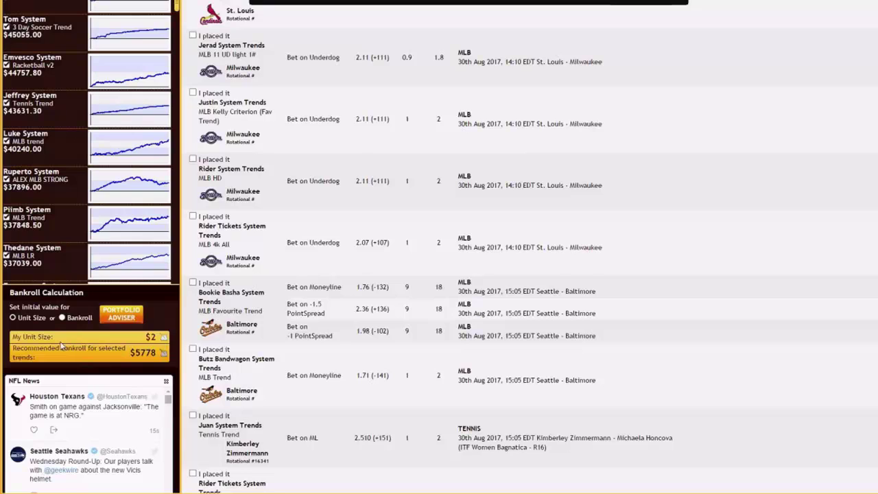
click(61, 316)
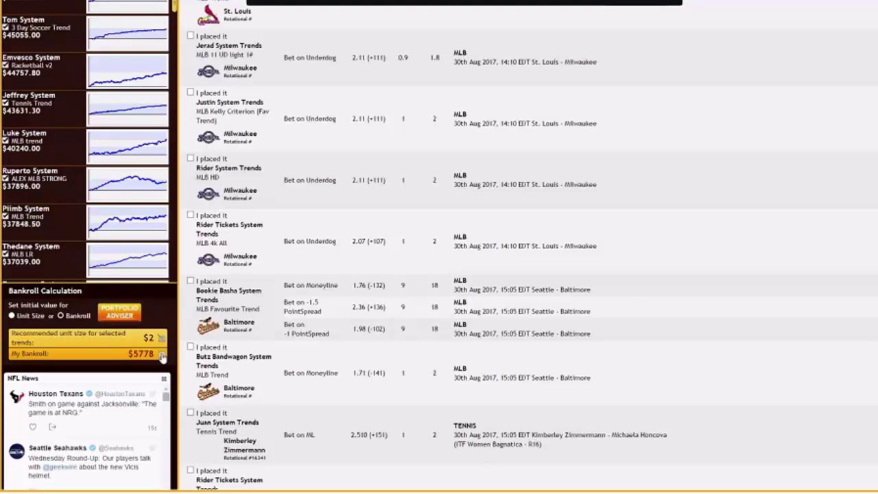
click(162, 356)
text(1000)
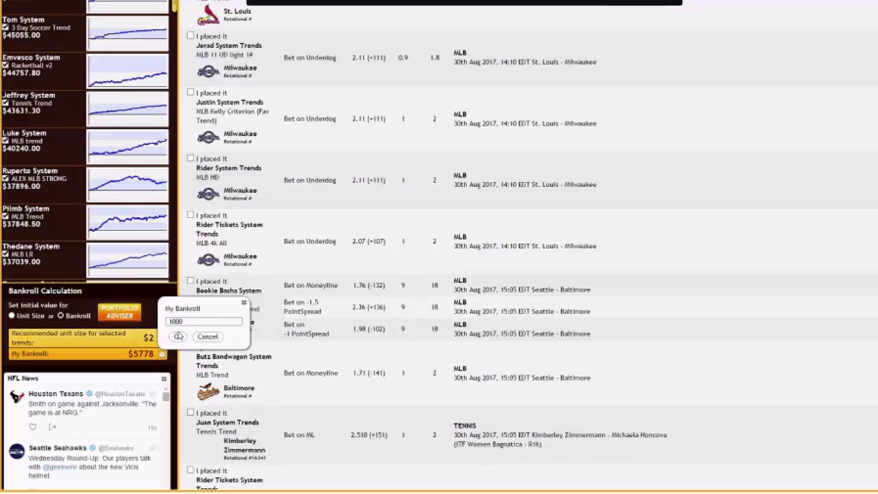
click(178, 337)
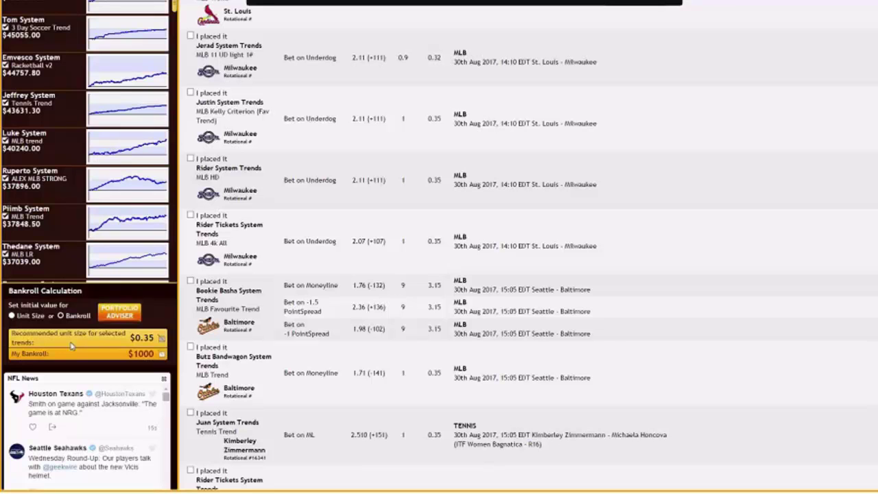
- Open the Portfolio Adviser and bring up its questionnaire
click(127, 315)
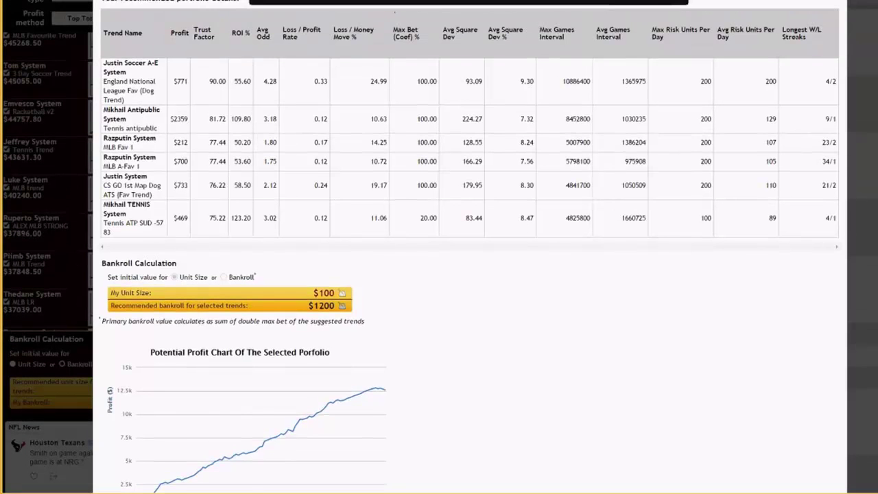
scroll(467, 247, up, 3)
scroll(467, 247, up, 2)
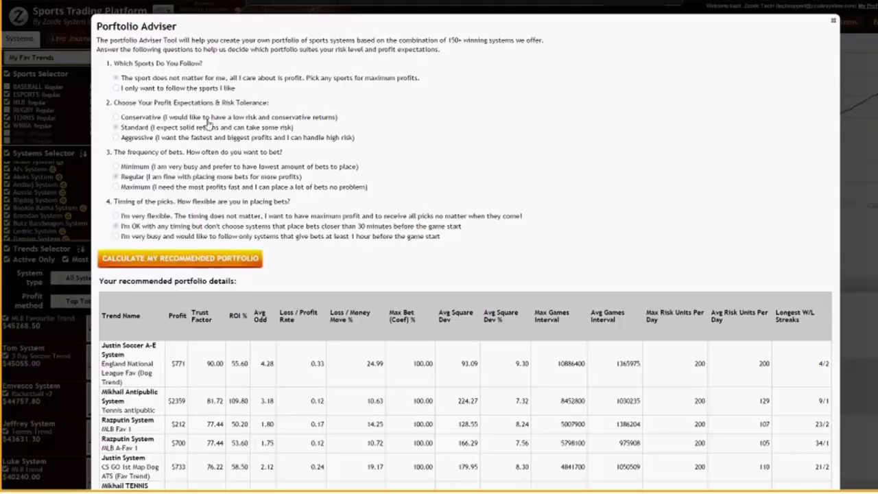
- Follow only liked sports: American Football, Hockey, NFL Preseason, MLB, Aussie Rules, Rugby, Basketball and Soccer
drag(113, 63, 185, 61)
click(115, 89)
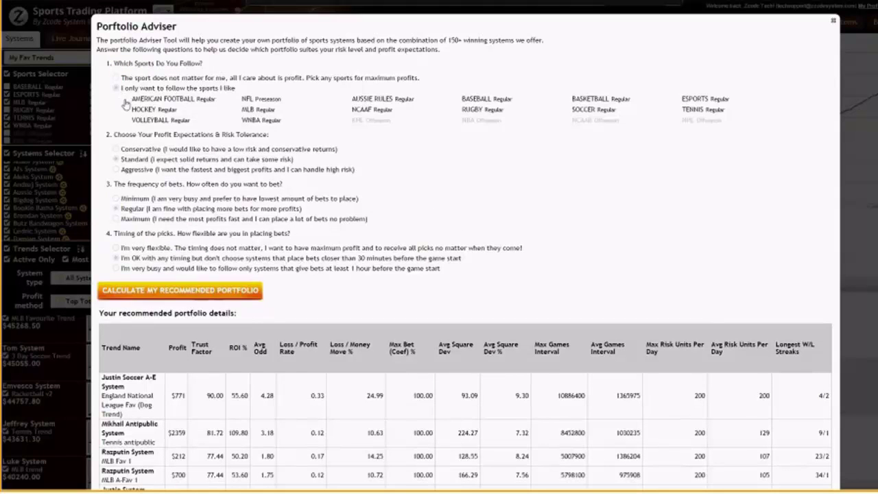
click(126, 100)
click(126, 109)
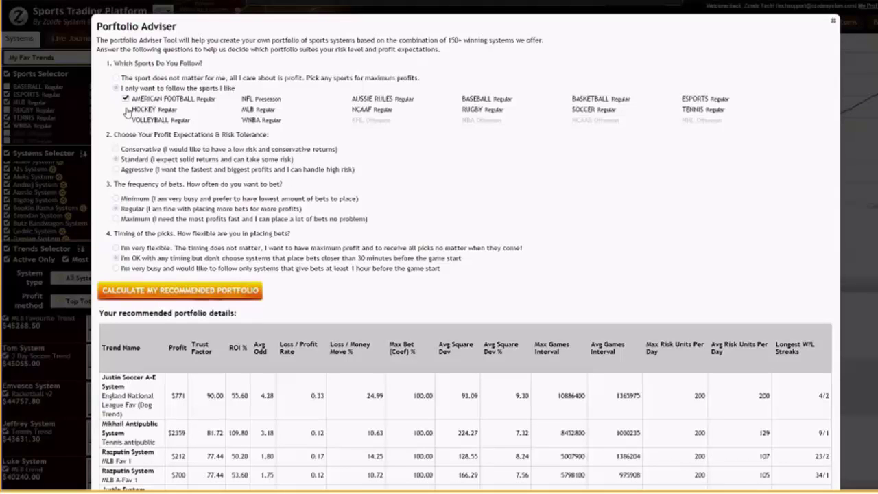
click(235, 98)
click(235, 109)
click(345, 99)
click(455, 109)
click(565, 99)
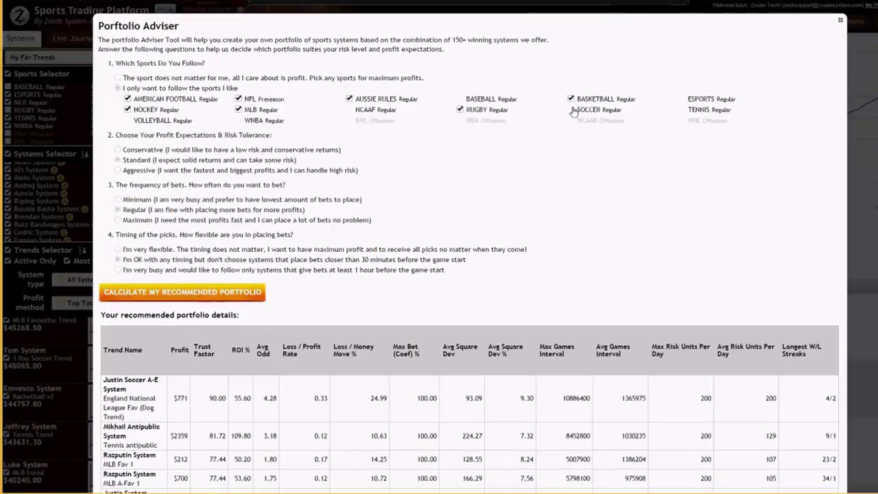
click(566, 109)
- Answer the risk tolerance question with Standard and the frequency of bets question with Maximum
drag(156, 135, 269, 138)
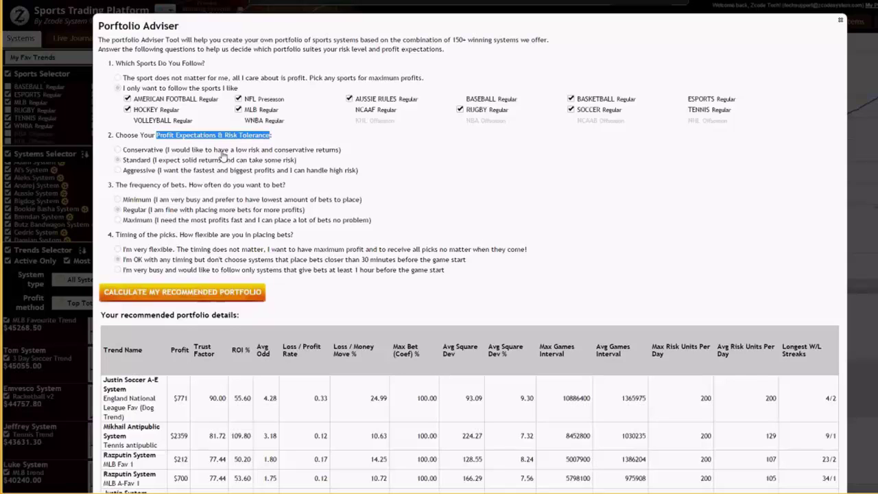
click(119, 150)
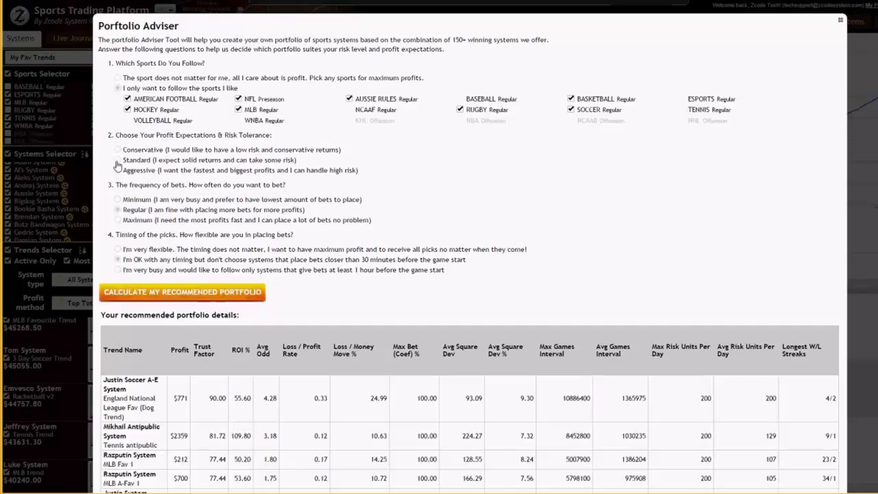
click(118, 161)
drag(117, 186, 185, 188)
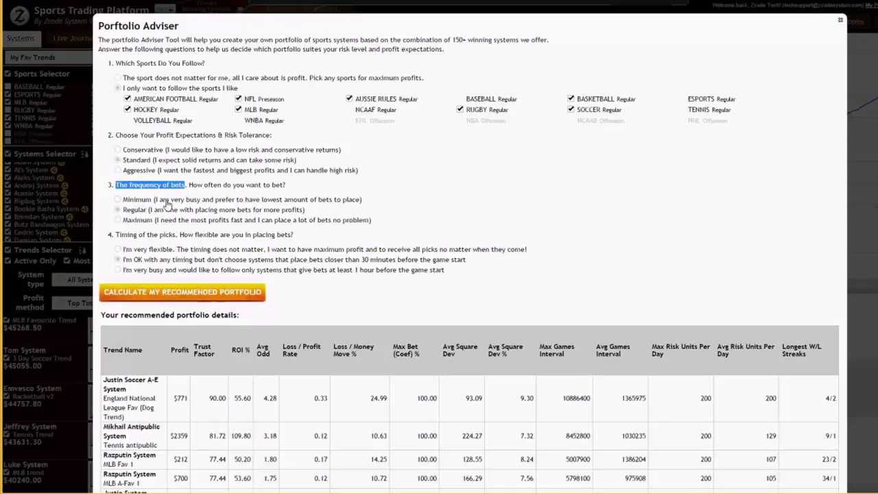
click(128, 220)
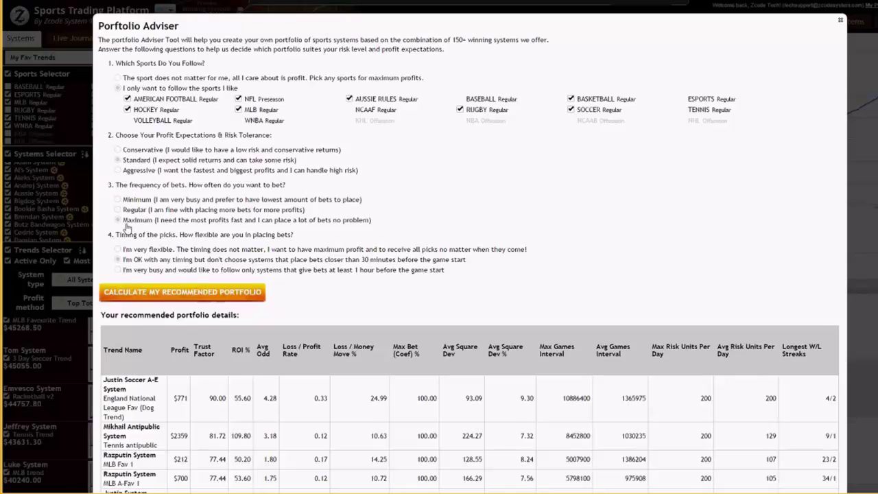
- Accept any pick timing except bets closer than 30 minutes before the game start, and calculate the recommended portfolio
scroll(184, 230, down, 3)
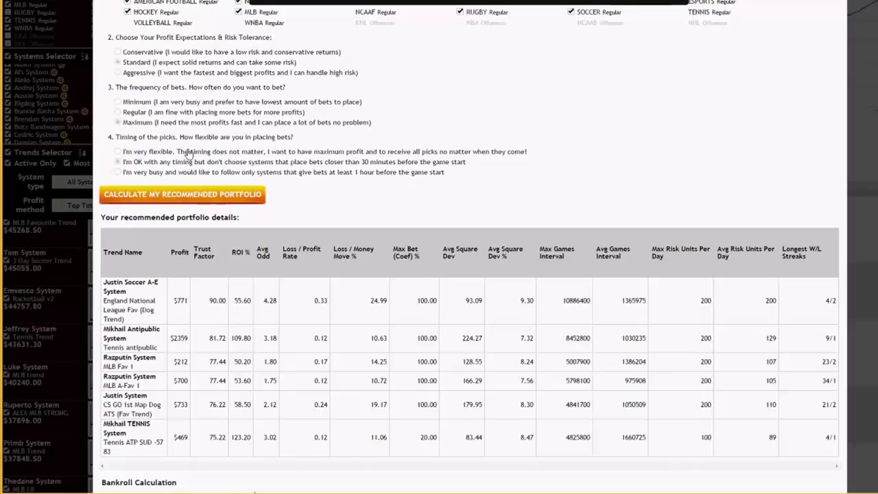
click(118, 163)
scroll(313, 182, up, 3)
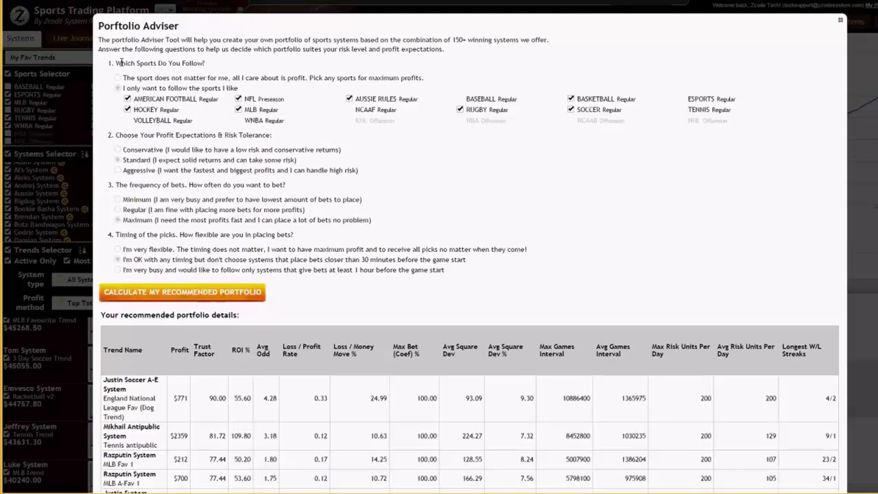
scroll(356, 180, down, 2)
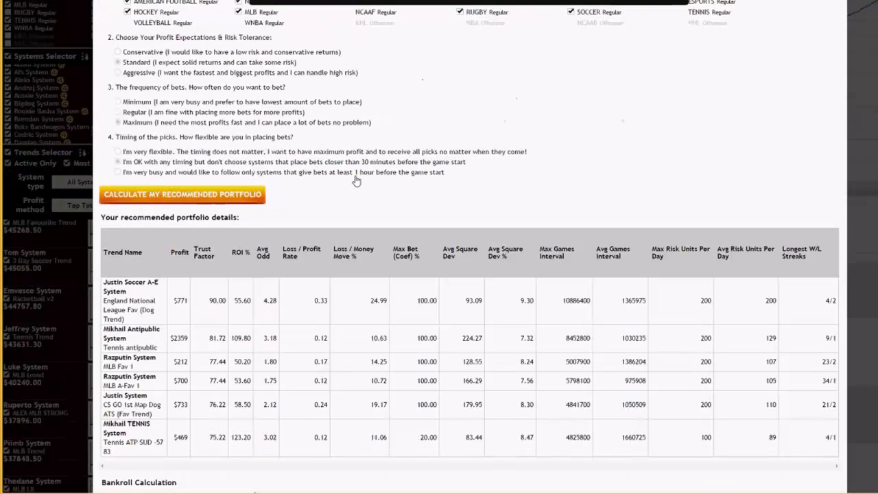
scroll(356, 181, up, 2)
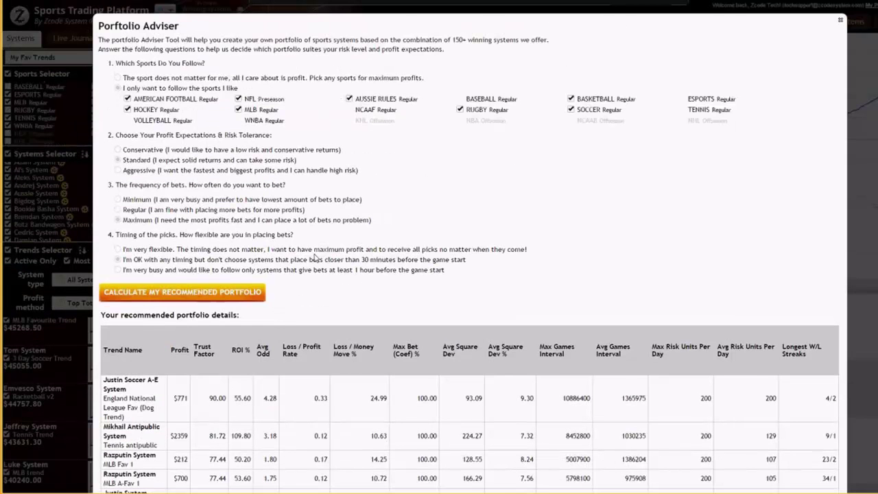
scroll(314, 256, down, 2)
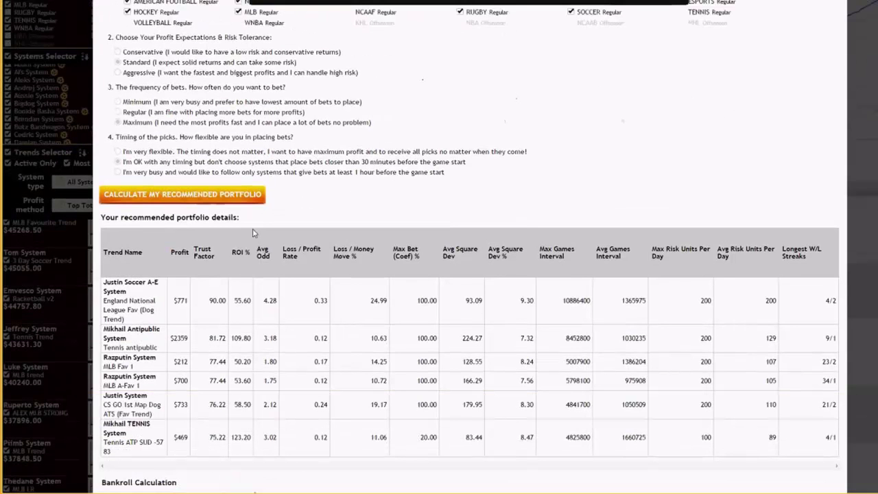
click(178, 195)
- Review the trends in the recommended portfolio along with its bankroll calculation and potential profit chart
scroll(387, 218, down, 3)
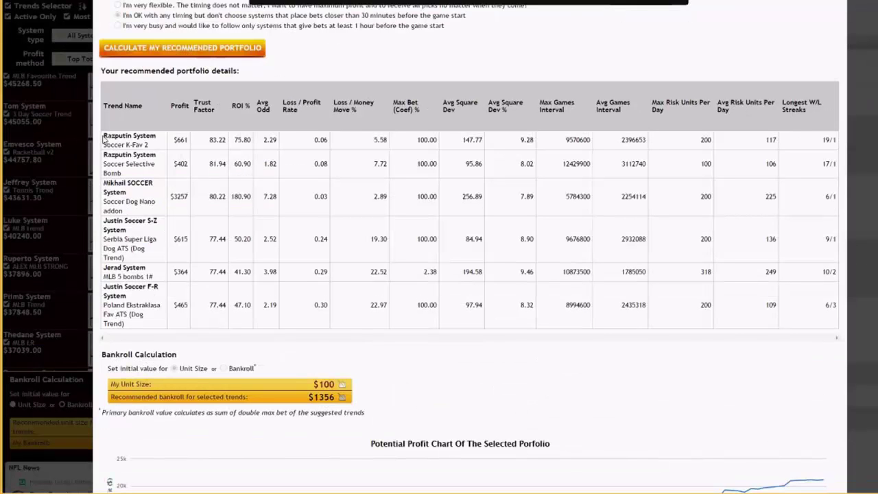
drag(105, 136, 148, 157)
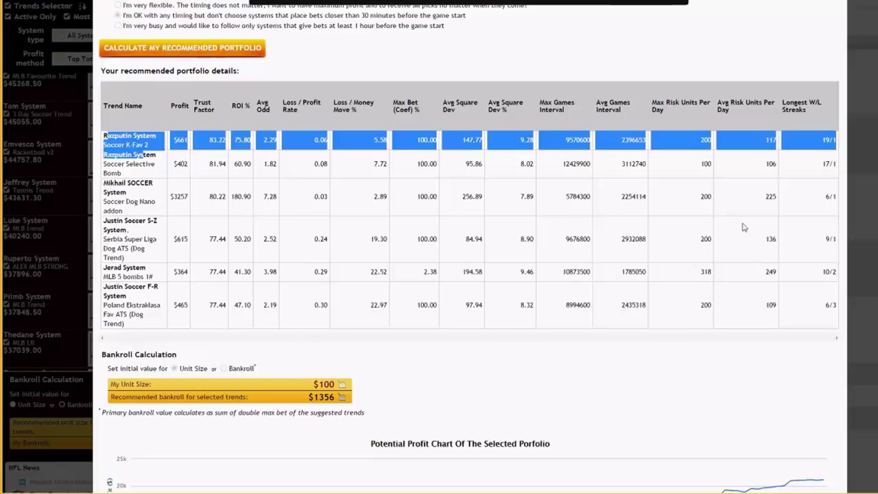
scroll(279, 318, down, 1)
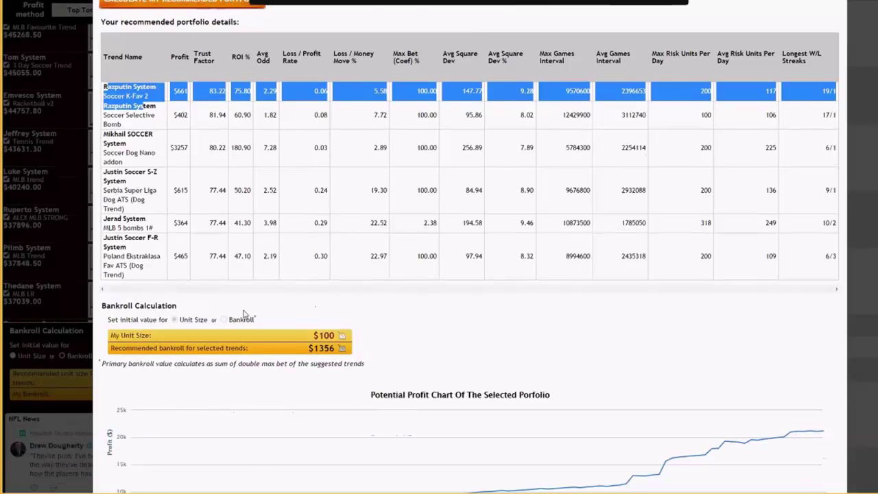
scroll(243, 314, down, 1)
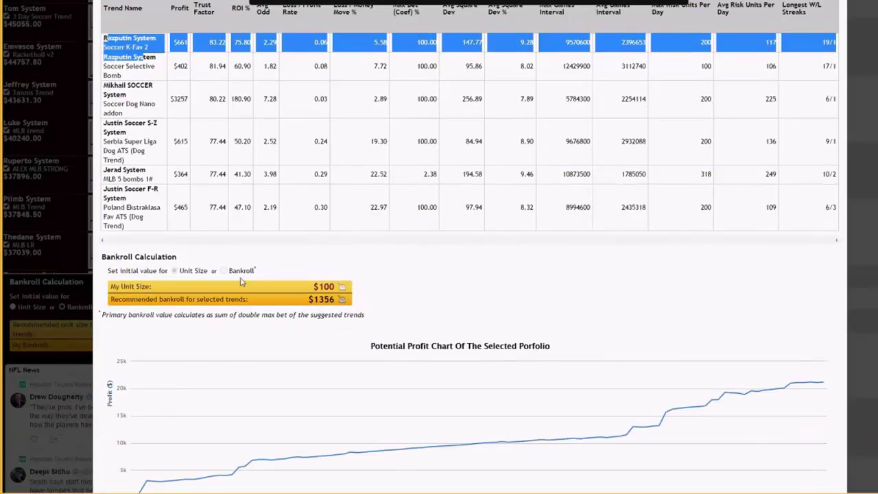
scroll(240, 281, up, 2)
scroll(240, 281, down, 1)
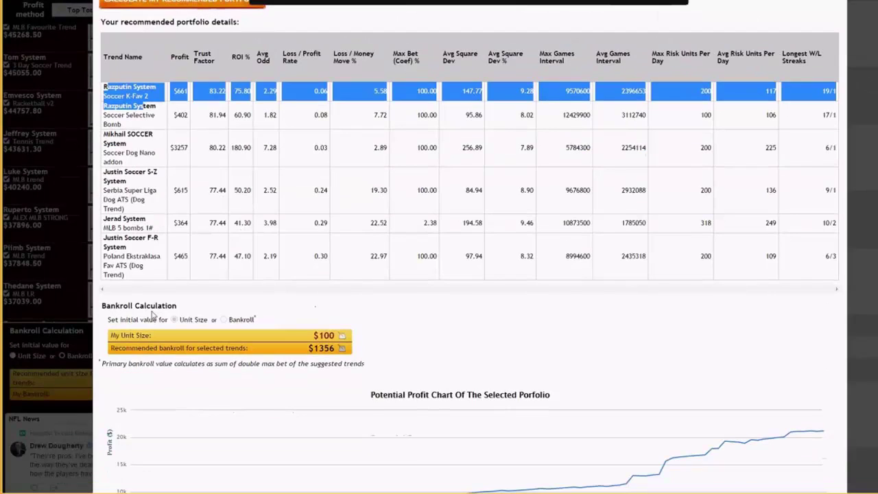
- Set the recommended portfolio's unit size to 10 and check the recommended bankroll and potential profit chart
click(343, 338)
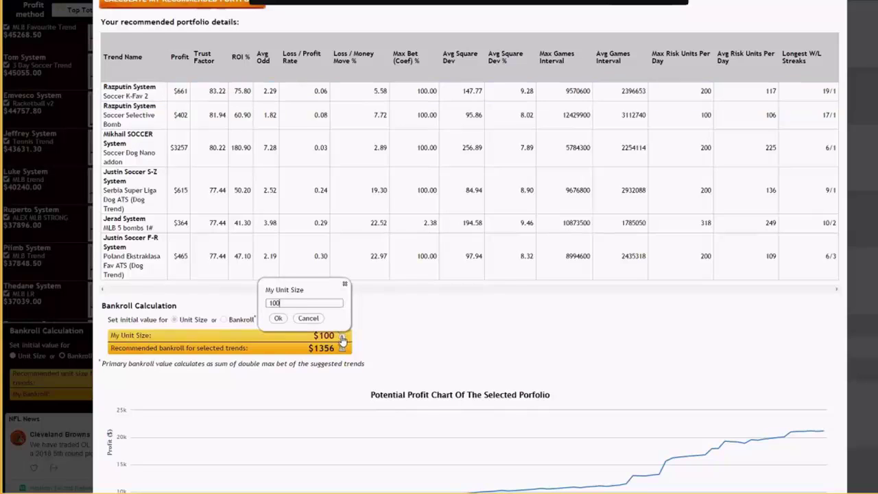
key(BackSpace)
click(278, 318)
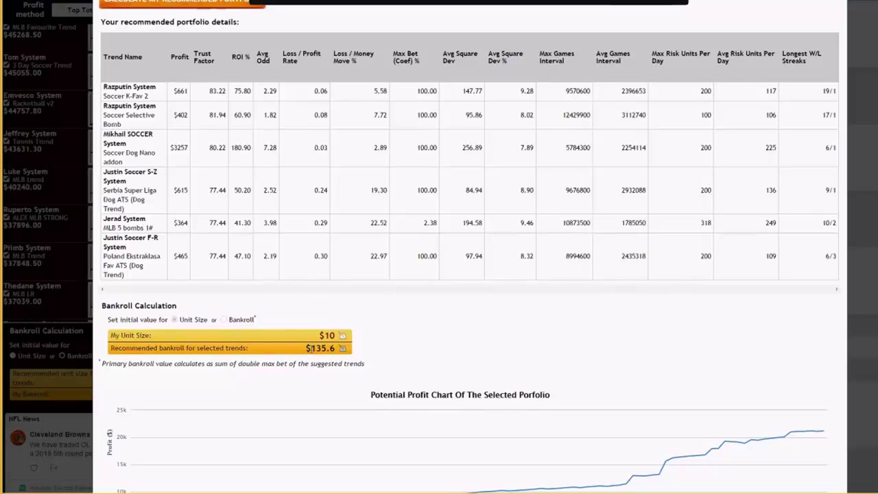
double_click(312, 349)
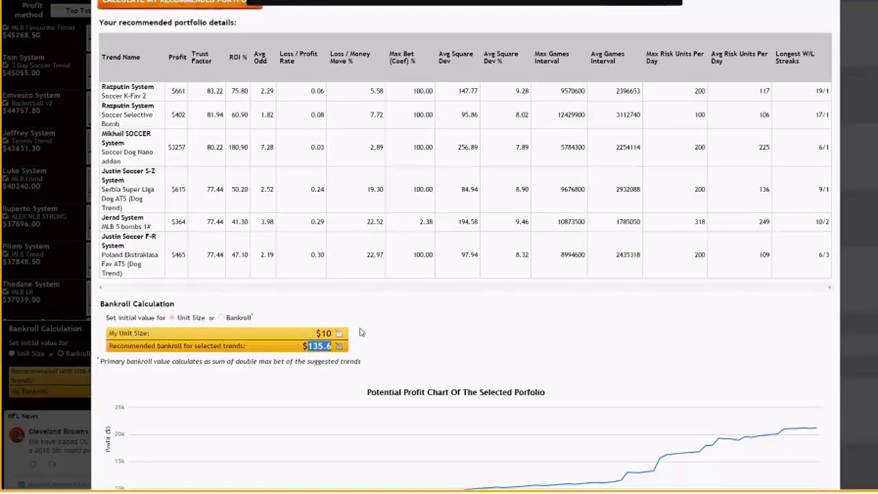
scroll(350, 312, down, 2)
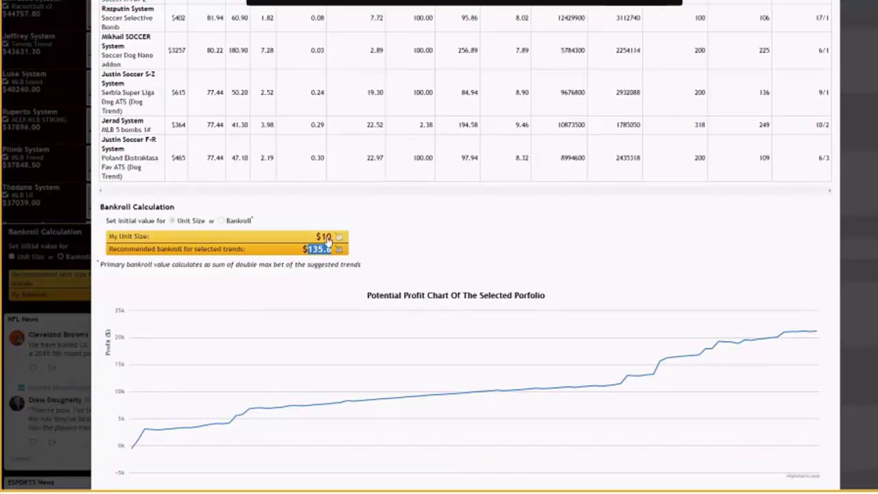
- Check the recommended portfolio's potential profit chart and apply the portfolio
scroll(343, 261, down, 1)
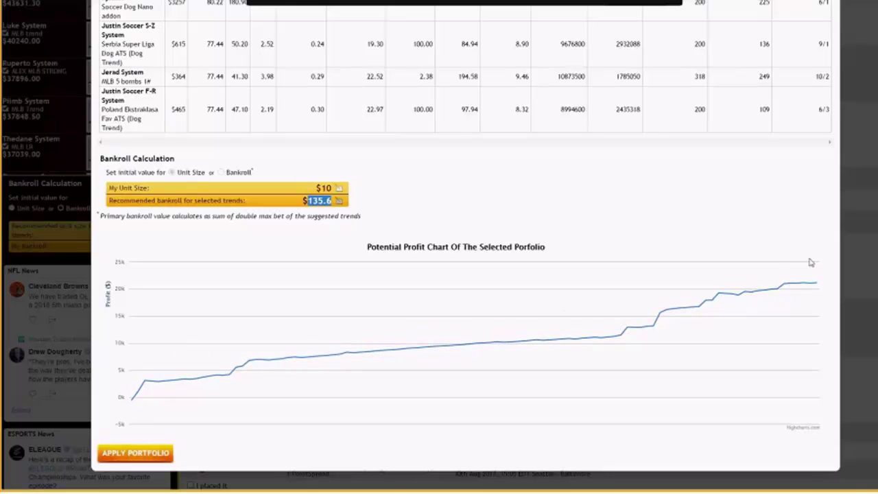
mouse_move(813, 283)
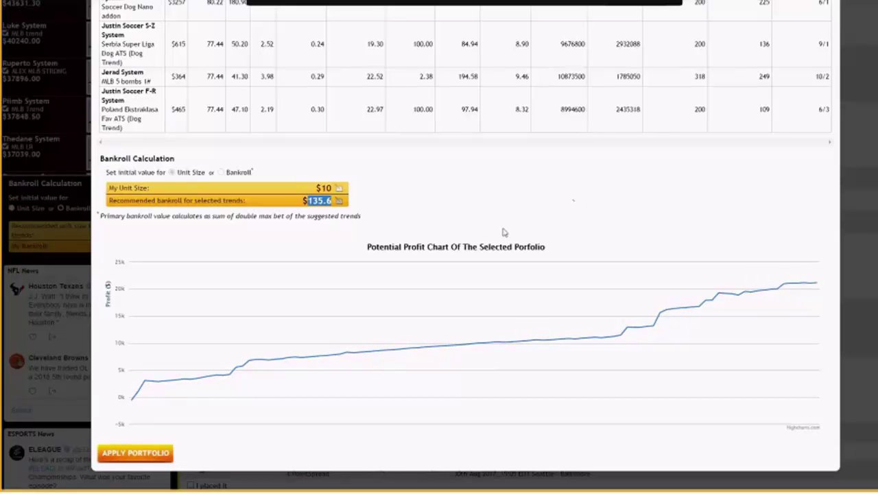
click(131, 458)
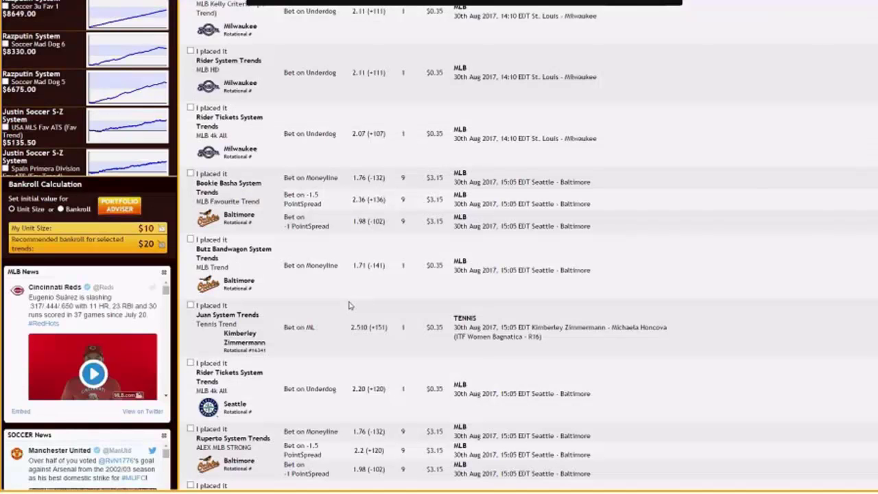
- Examine the applied portfolio's profit charts and its selected sports, systems and trends
scroll(348, 305, down, 15)
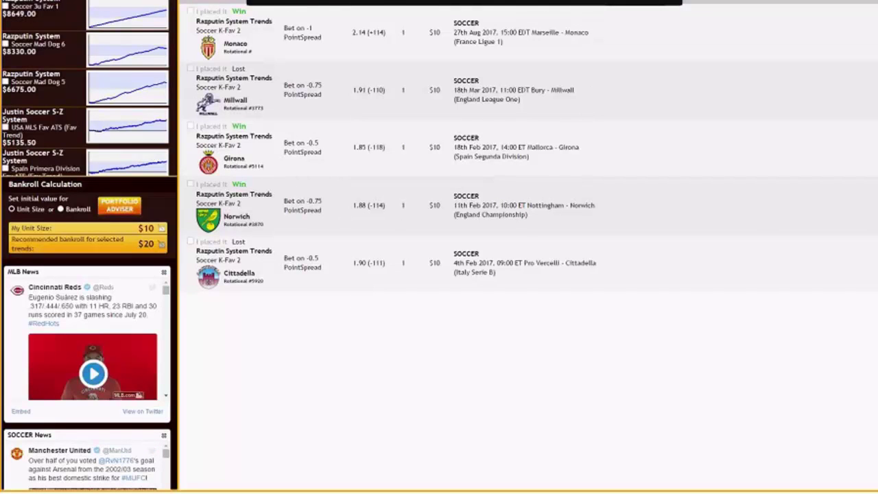
scroll(439, 247, up, 1)
scroll(439, 247, up, 3)
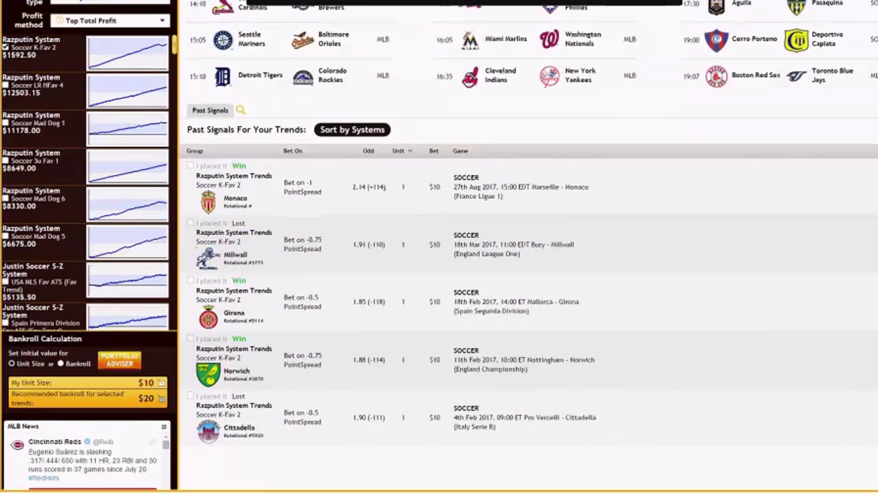
scroll(439, 247, up, 6)
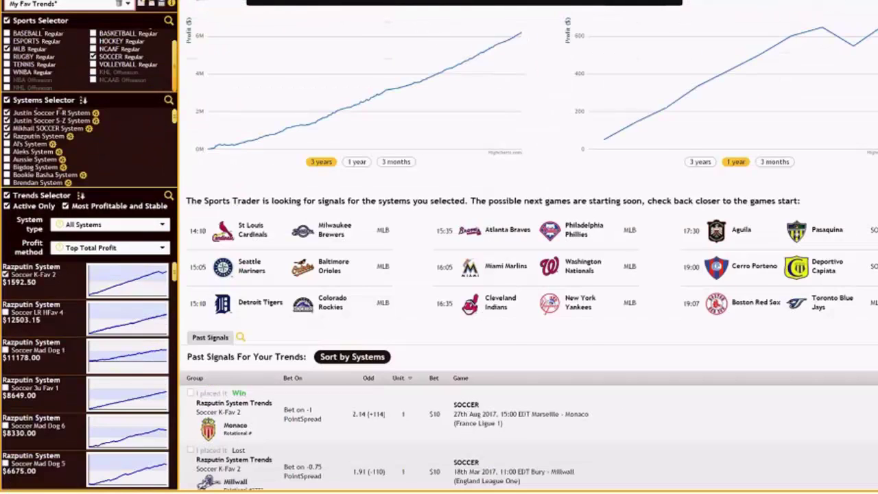
scroll(20, 74, up, 1)
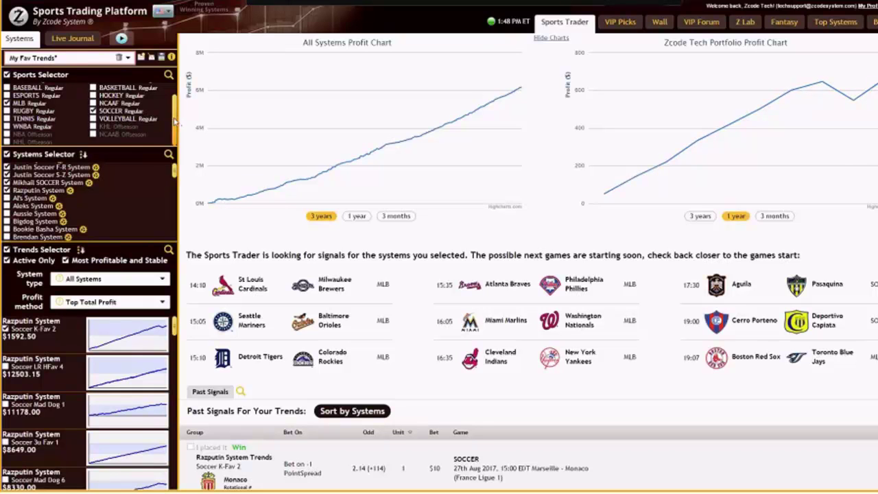
drag(176, 123, 176, 105)
scroll(117, 173, up, 2)
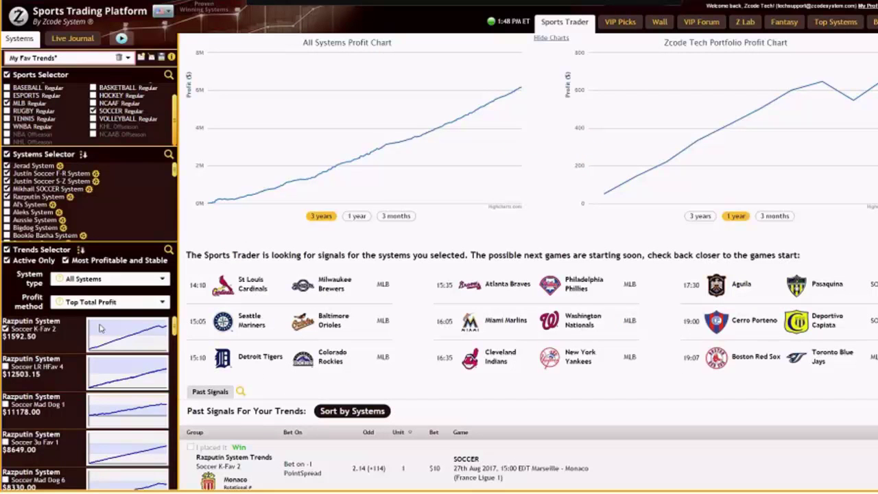
scroll(99, 328, down, 3)
scroll(174, 320, up, 3)
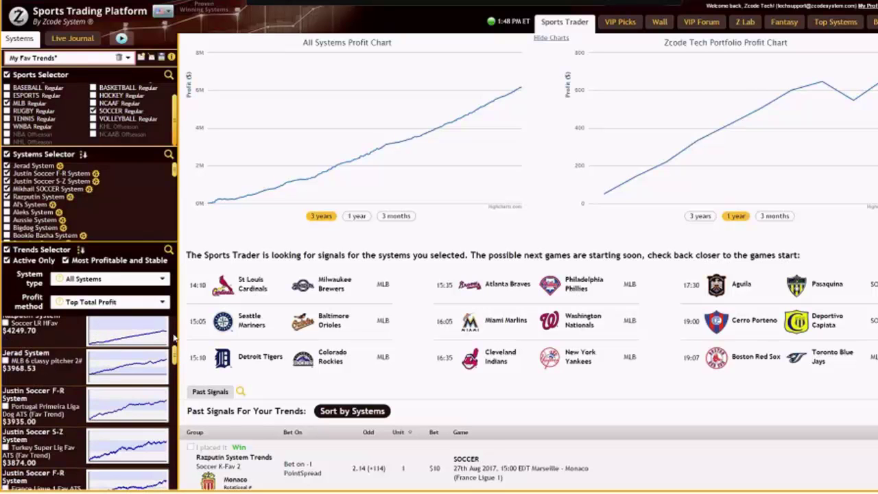
- Review the upcoming games and past signals listed for the applied portfolio's trends
scroll(288, 284, down, 1)
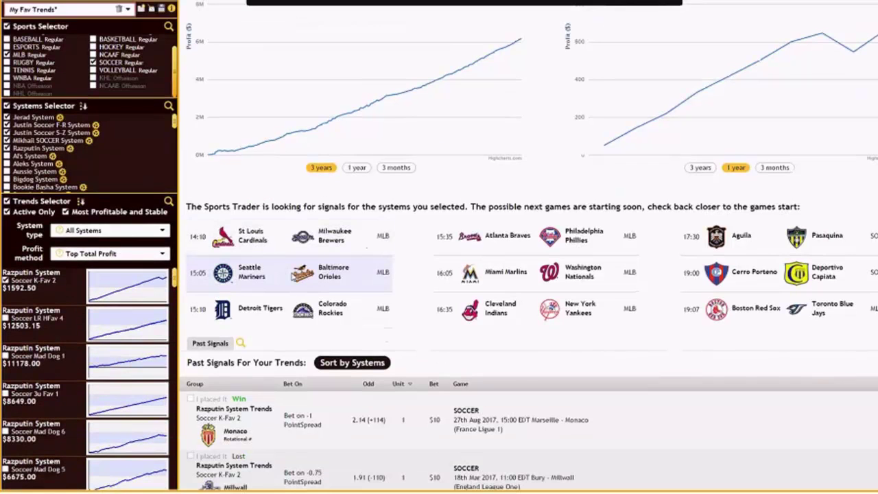
scroll(478, 319, down, 3)
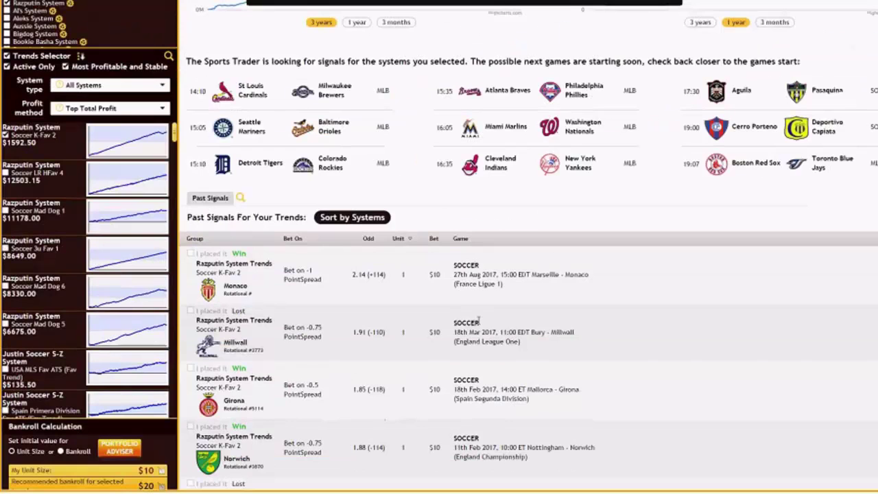
scroll(636, 354, down, 4)
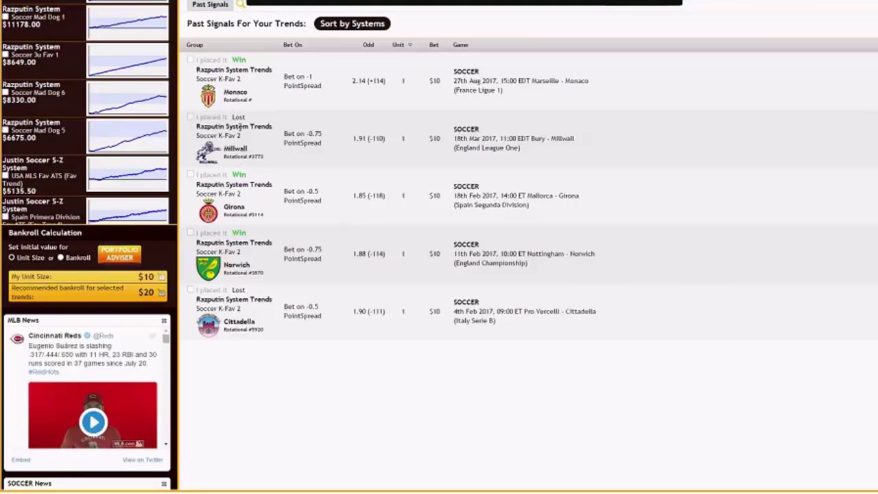
scroll(240, 128, up, 2)
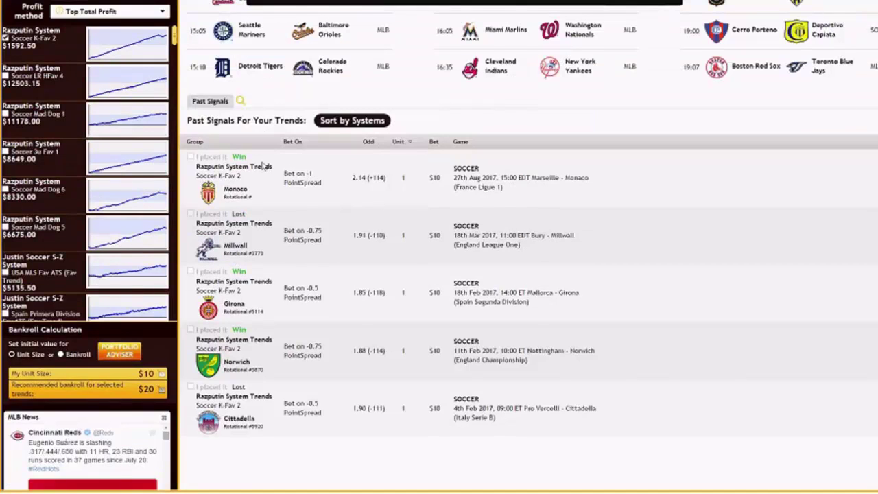
scroll(197, 153, up, 1)
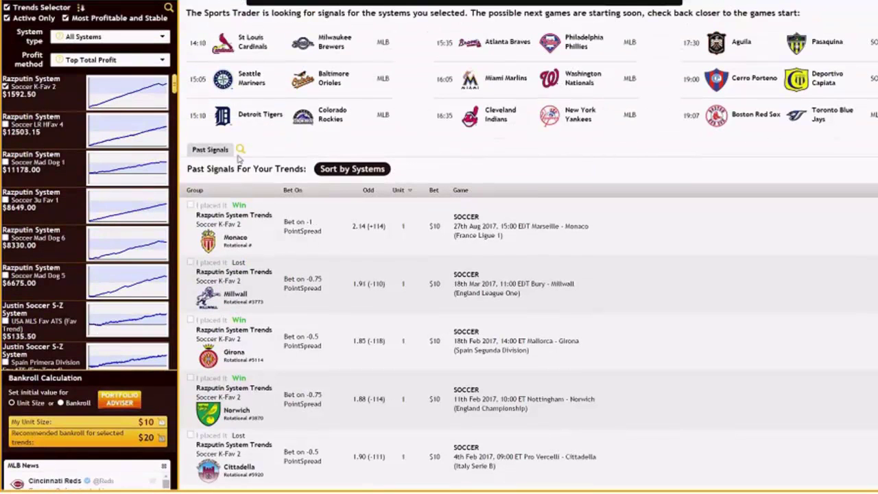
scroll(196, 151, up, 1)
scroll(209, 297, up, 2)
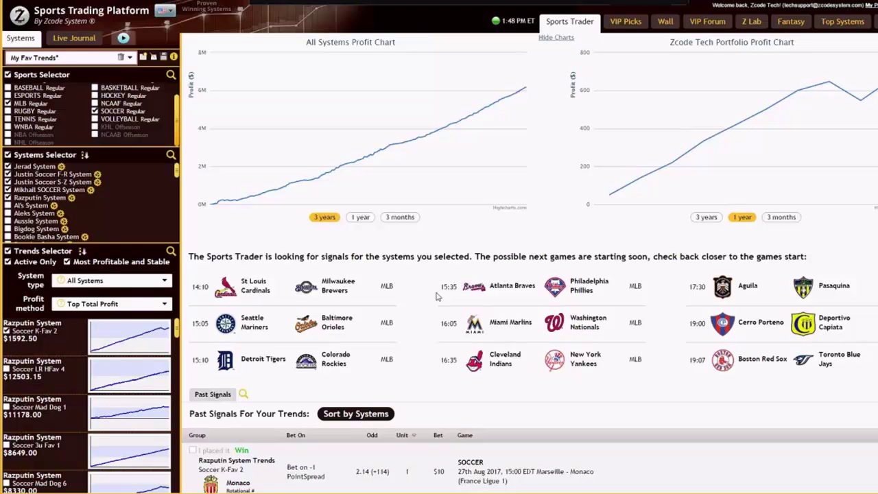
- Switch to the Active & Most Profitable portfolio and look over its trends, active signals and bankroll calculation
mouse_move(177, 120)
mouse_down()
mouse_move(177, 100)
mouse_move(184, 129)
mouse_up()
click(129, 59)
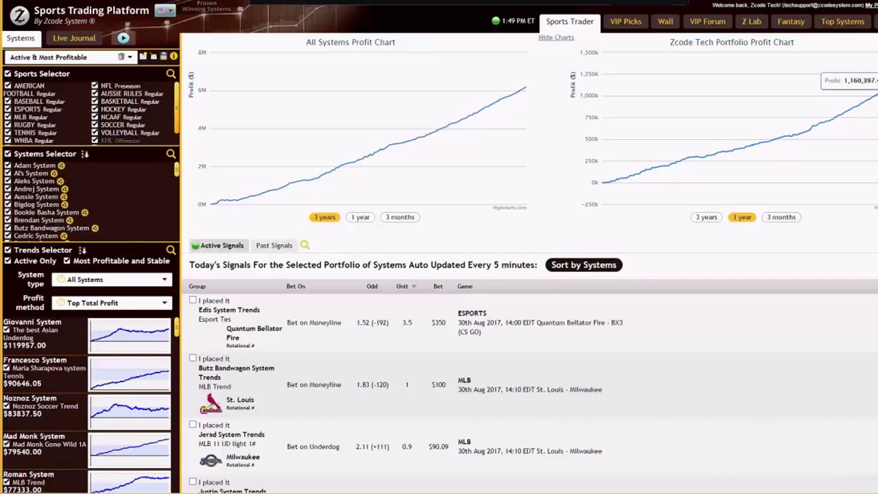
scroll(265, 82, down, 2)
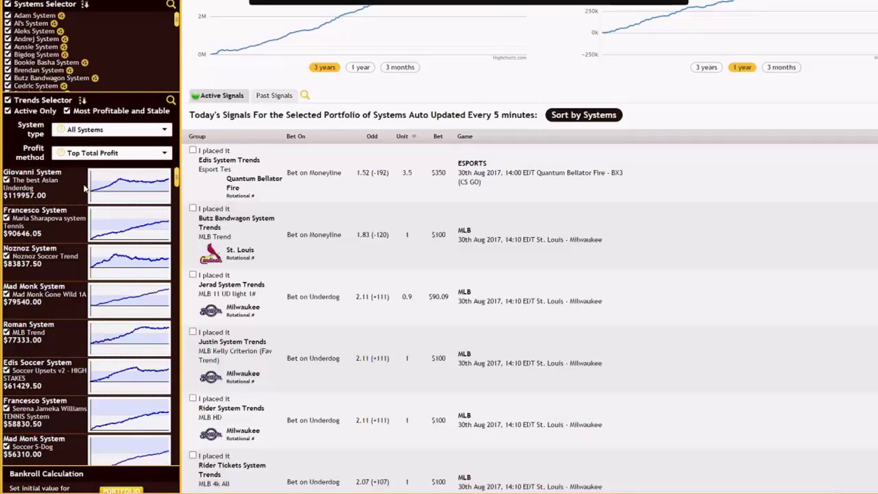
scroll(84, 187, up, 2)
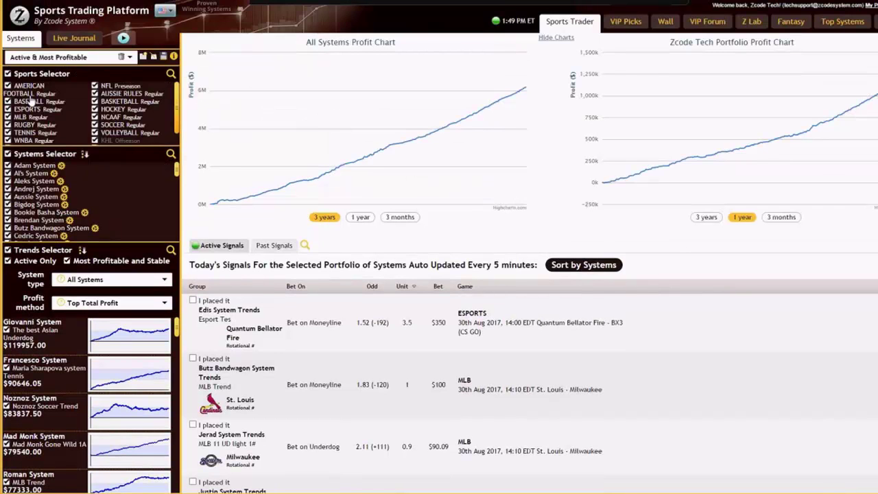
scroll(262, 333, down, 1)
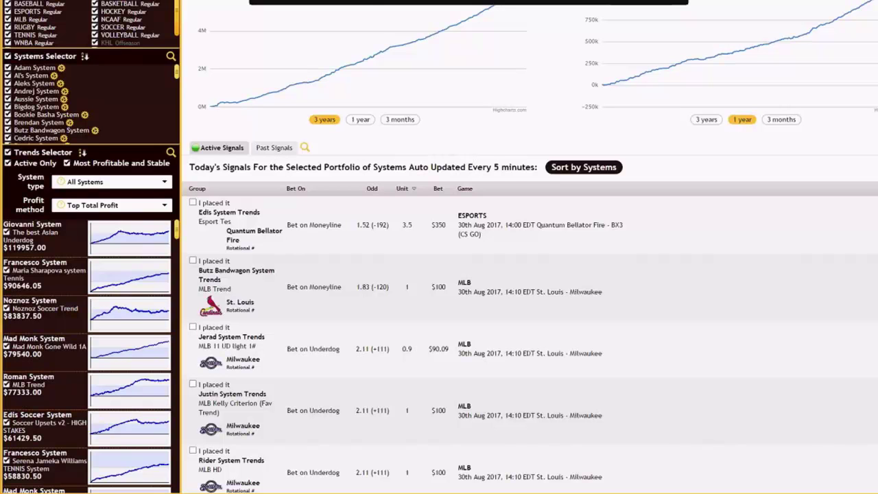
scroll(439, 274, down, 1)
scroll(439, 274, down, 3)
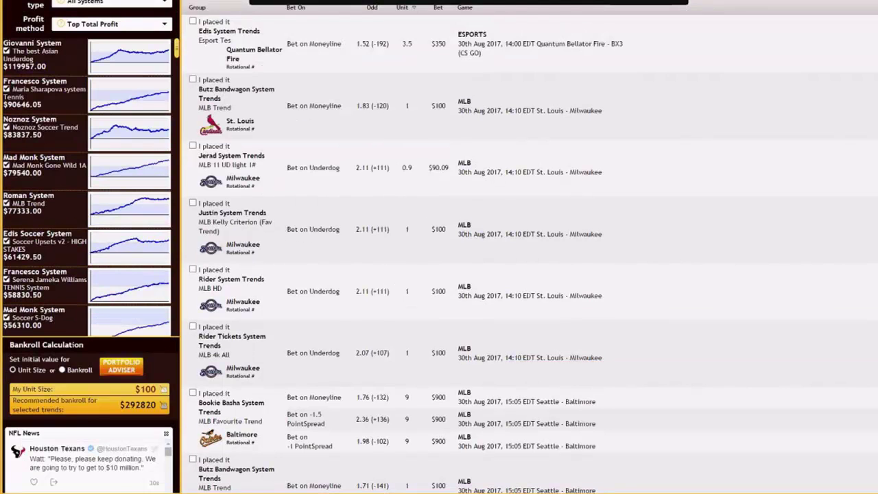
scroll(439, 274, up, 6)
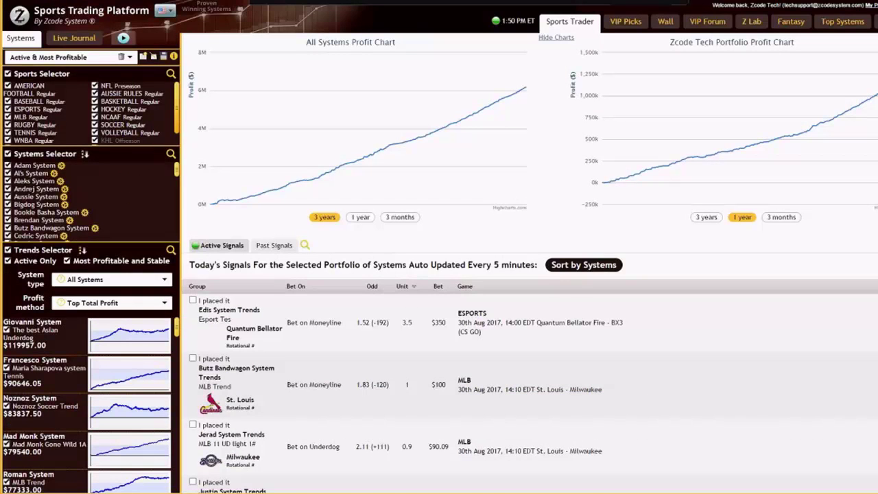
- Revisit the Portfolio Adviser's recommended portfolio, close it and view the list of saved portfolios
scroll(192, 228, down, 7)
click(192, 228)
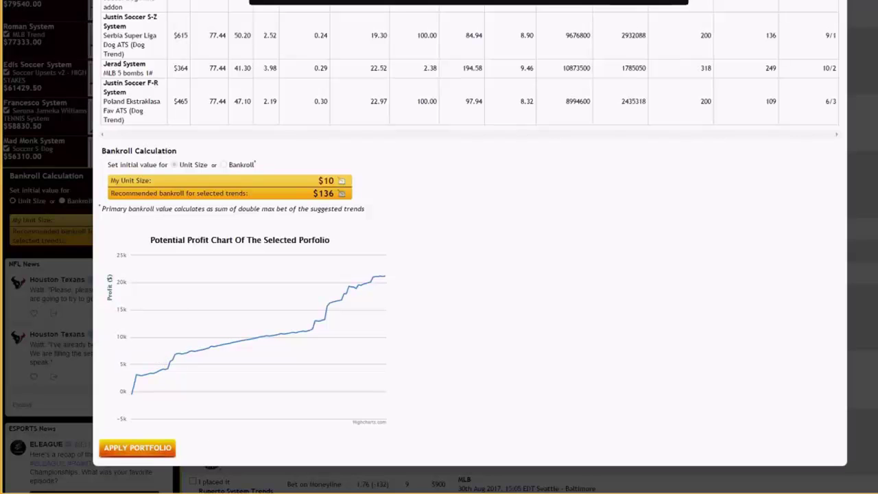
scroll(466, 254, up, 4)
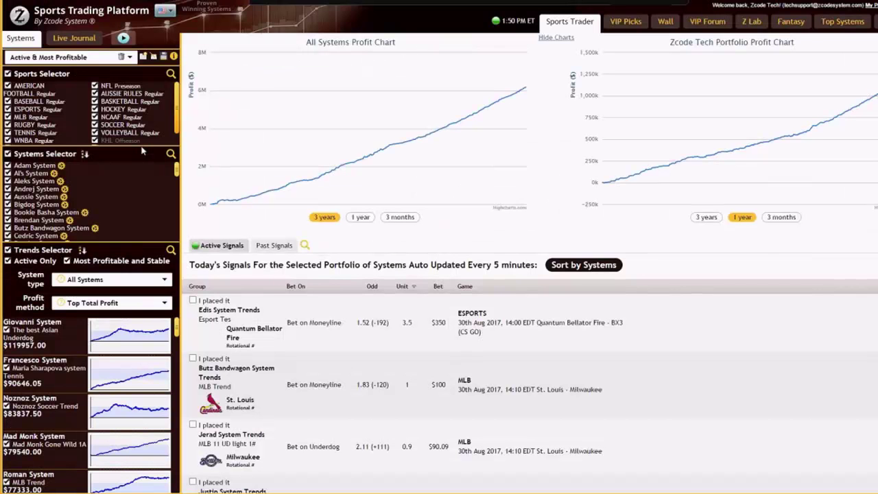
click(130, 57)
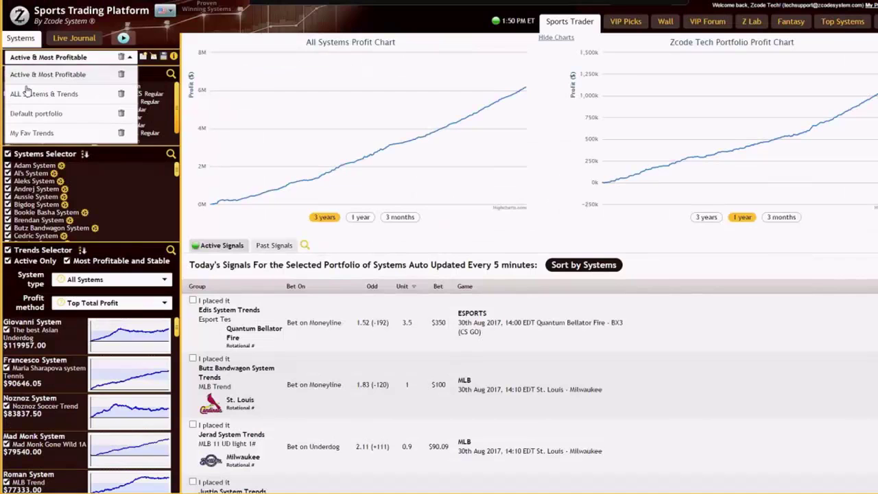
click(149, 190)
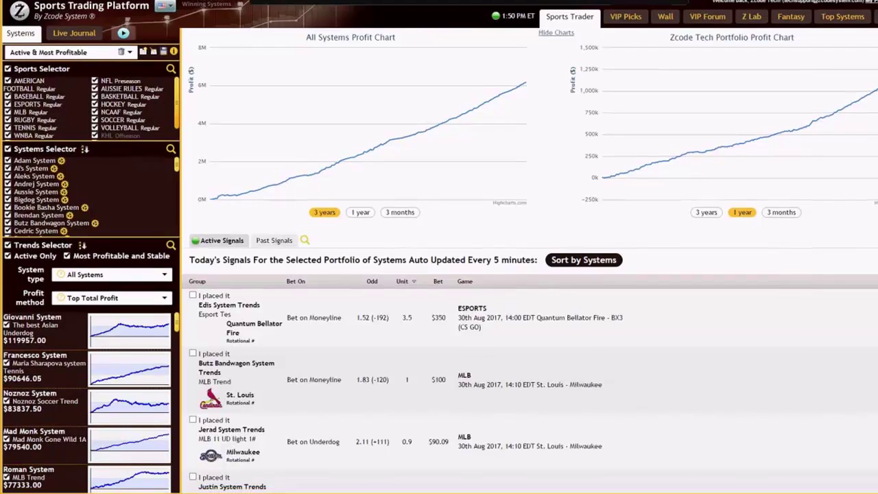
- Look over today's active signals, then show and browse the past signals of the Active & Most Profitable portfolio
scroll(439, 274, down, 3)
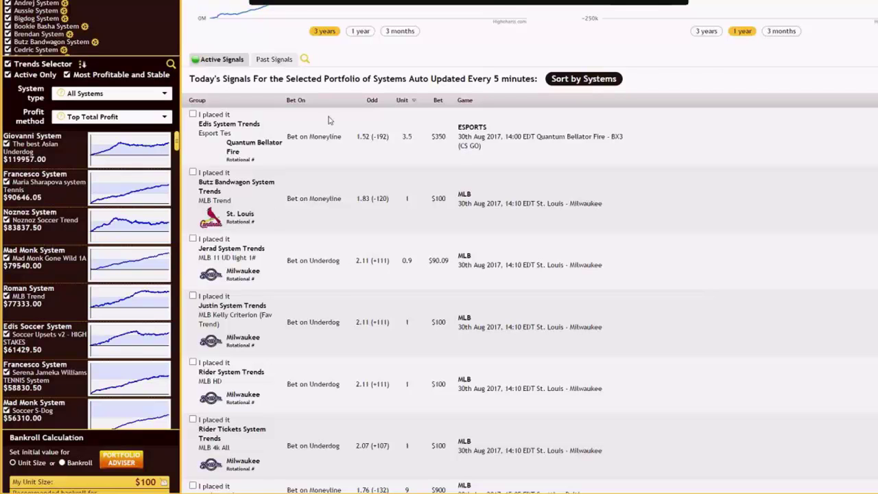
scroll(443, 256, up, 2)
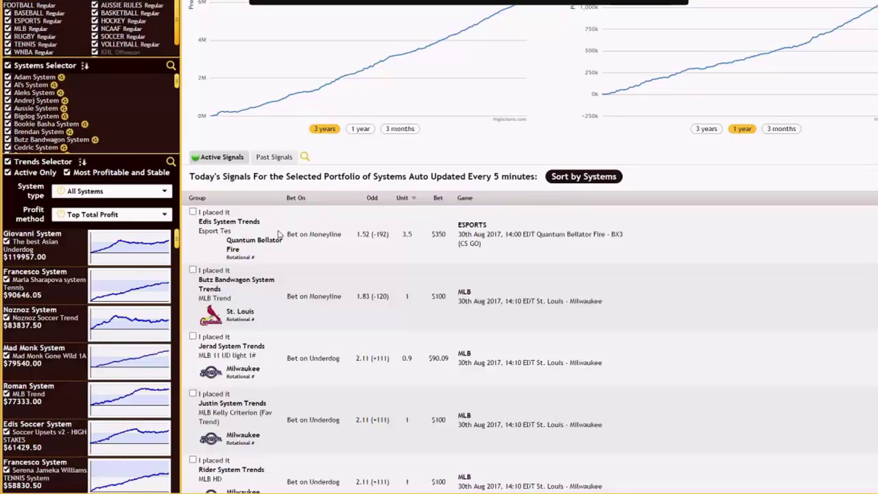
click(282, 162)
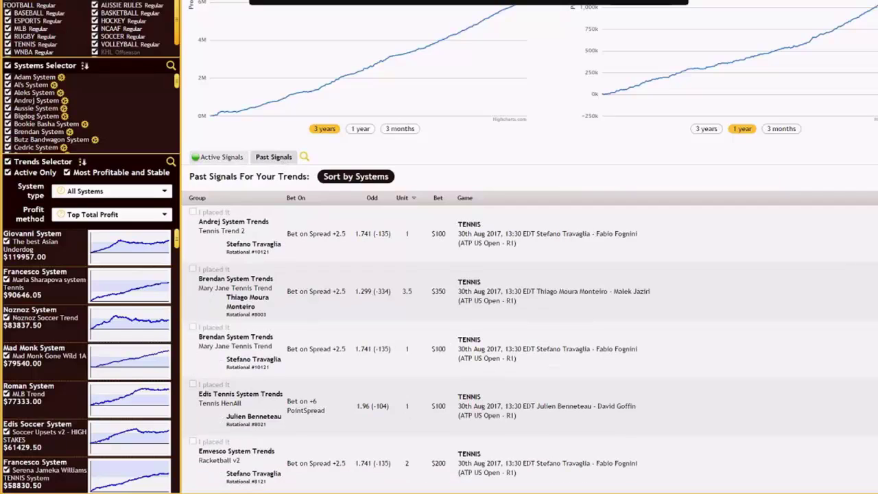
scroll(439, 274, down, 3)
scroll(439, 275, down, 10)
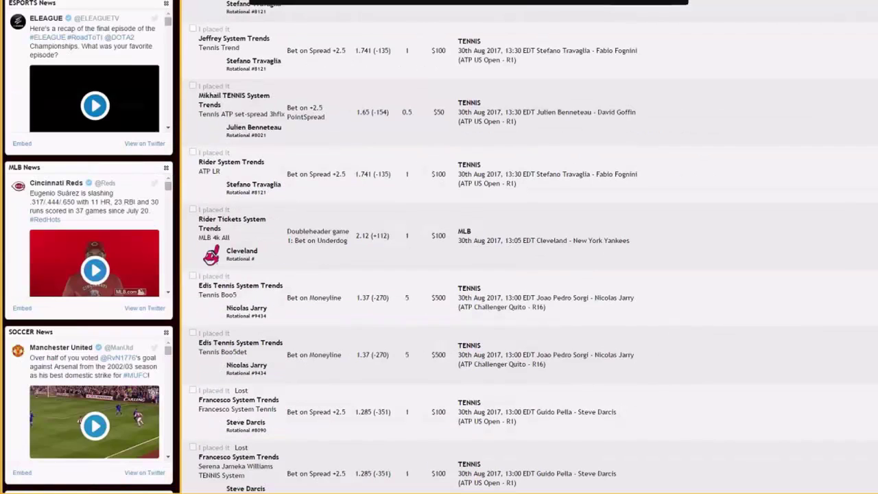
scroll(439, 275, down, 8)
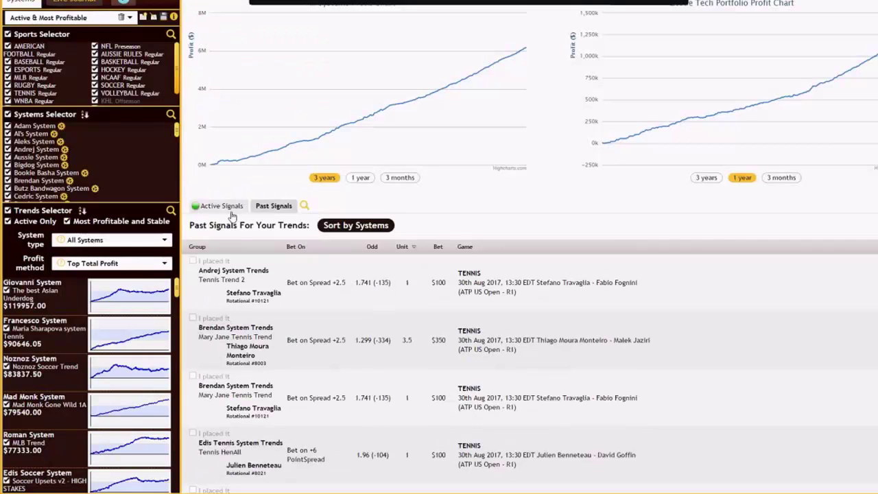
- Return to the active signals and examine the esports signal's system, trend, team, bet type, odds, units and bet amount
click(231, 208)
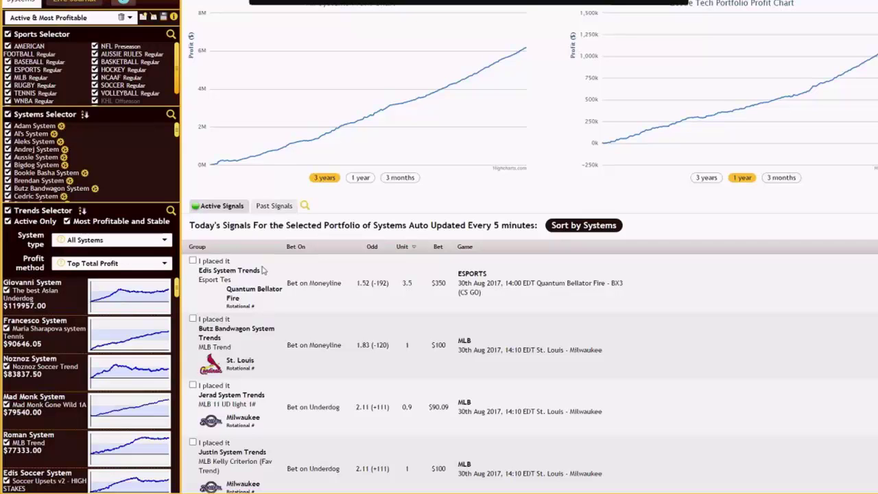
drag(199, 270, 261, 272)
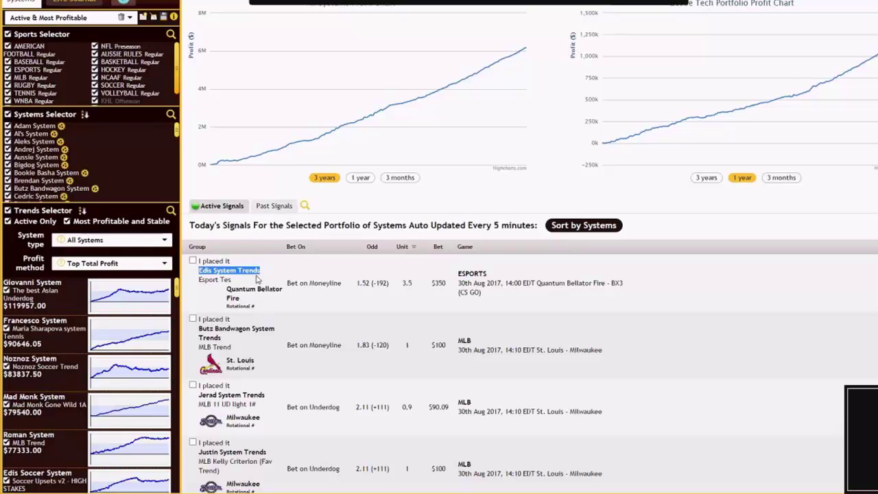
drag(199, 280, 246, 280)
click(343, 277)
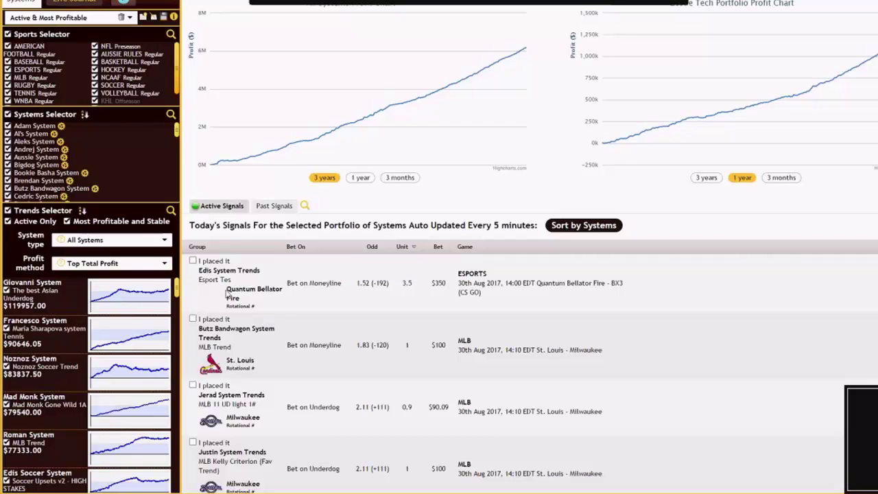
drag(229, 294, 411, 284)
click(293, 283)
click(439, 283)
drag(432, 282, 448, 283)
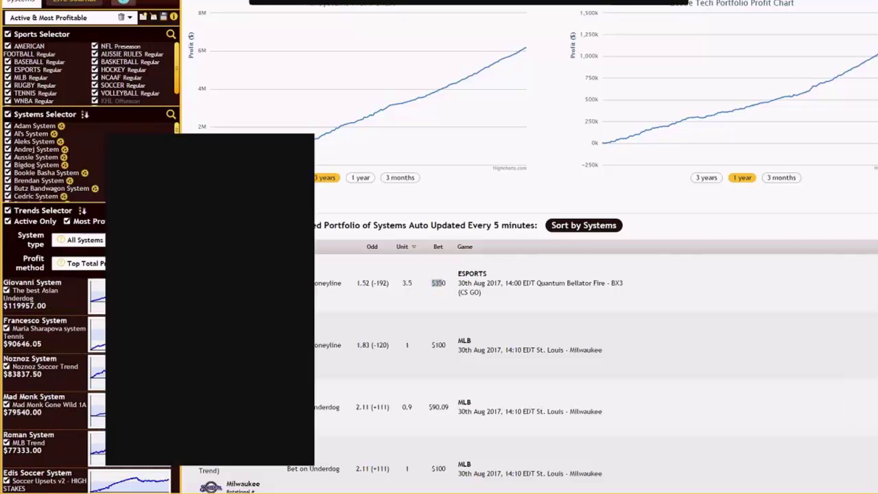
- Set the unit size of the Active & Most Profitable portfolio to 10
scroll(528, 274, down, 5)
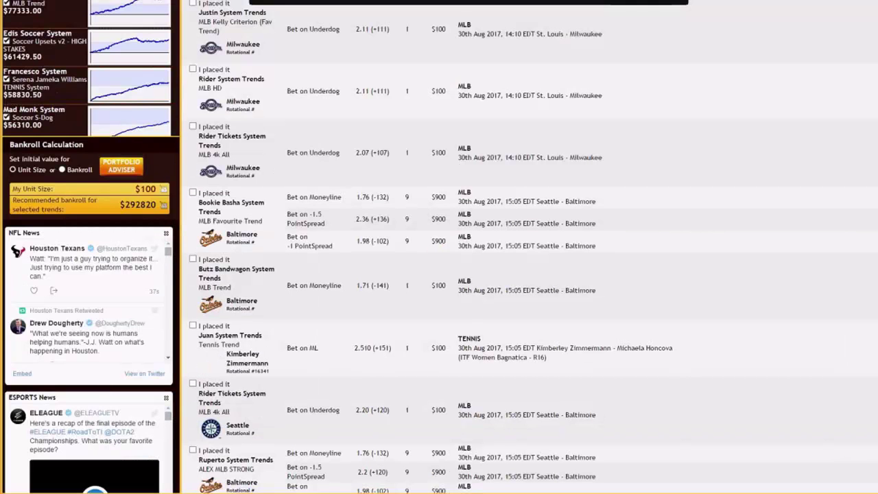
scroll(439, 247, down, 3)
scroll(148, 190, up, 3)
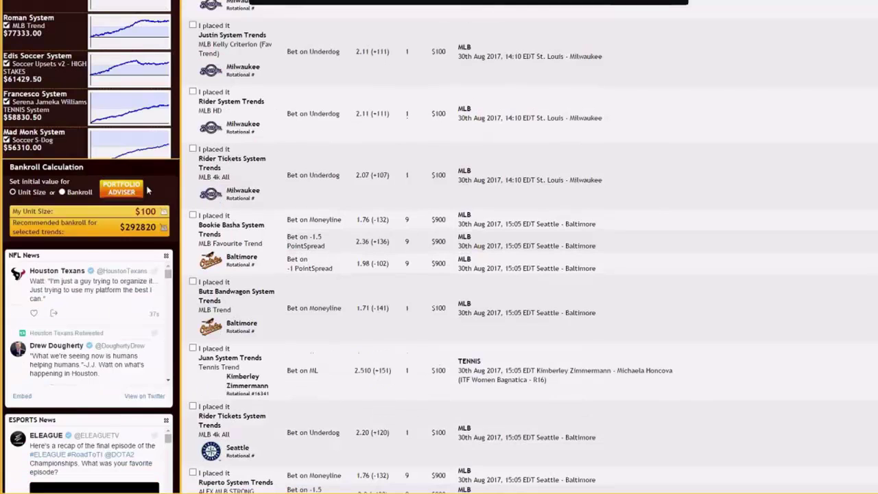
click(164, 211)
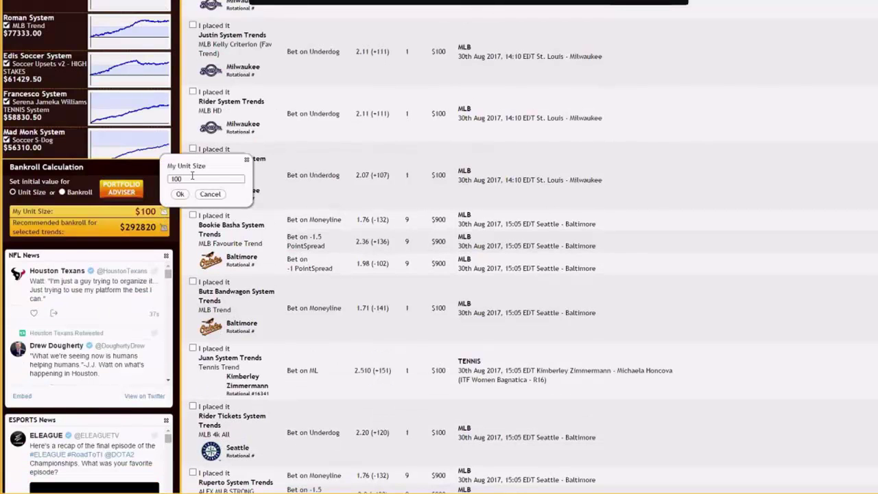
key(BackSpace)
click(180, 194)
- Mark the Quantum Bellator Fire esports signal in the active signals as placed
scroll(659, 255, up, 3)
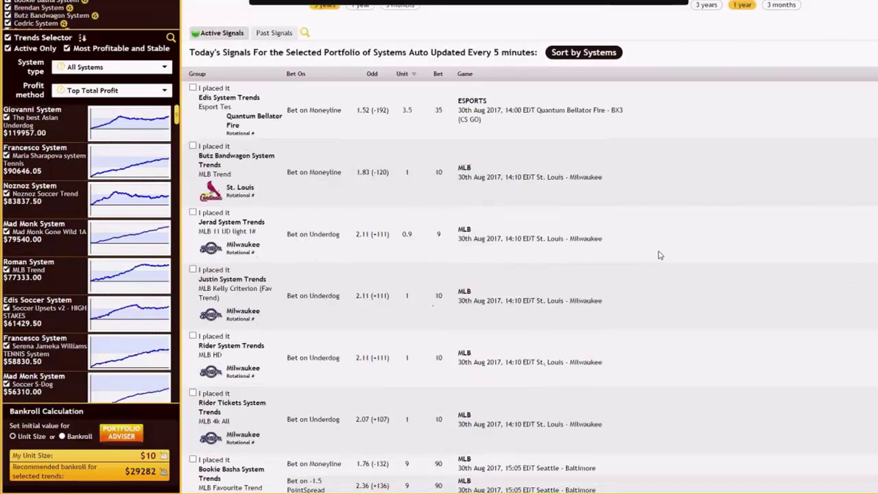
scroll(441, 188, up, 1)
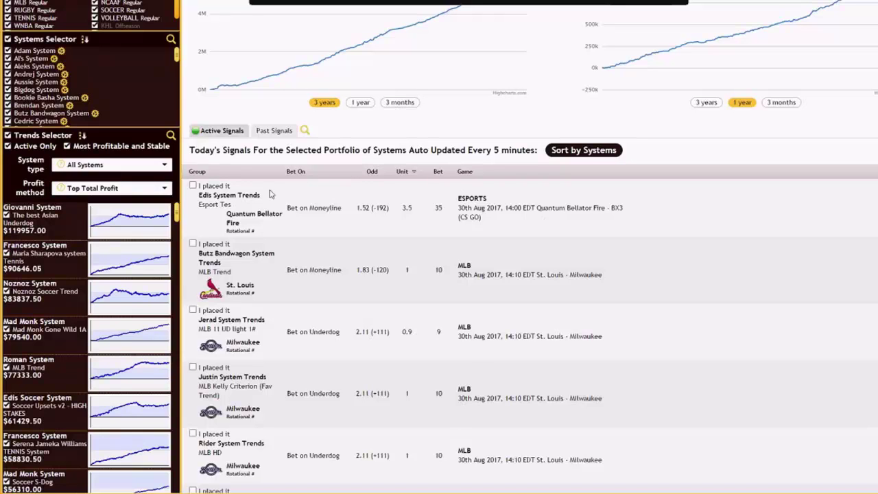
click(192, 185)
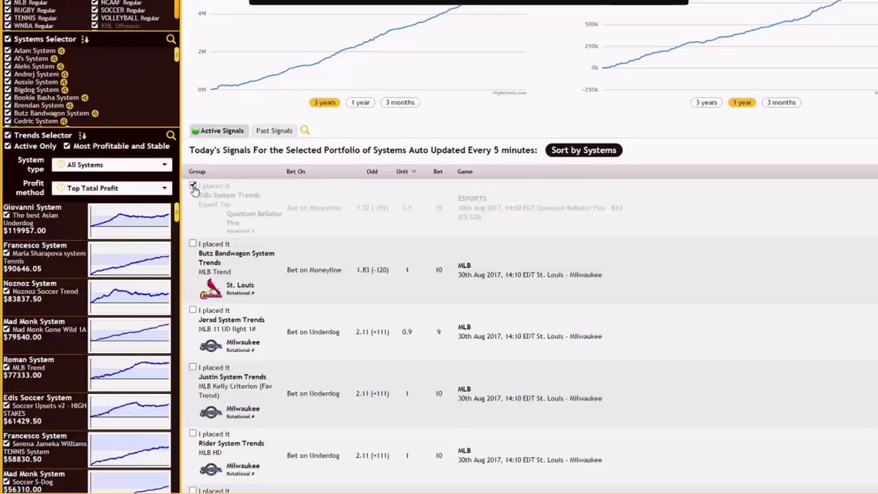